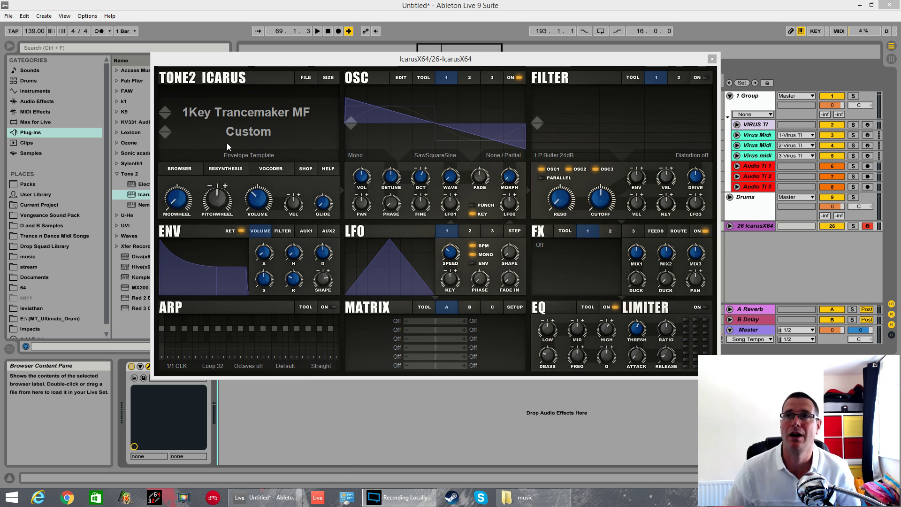
- Reset the Icarus plug-in to its Init patch
left_click(309, 81)
left_click(317, 124)
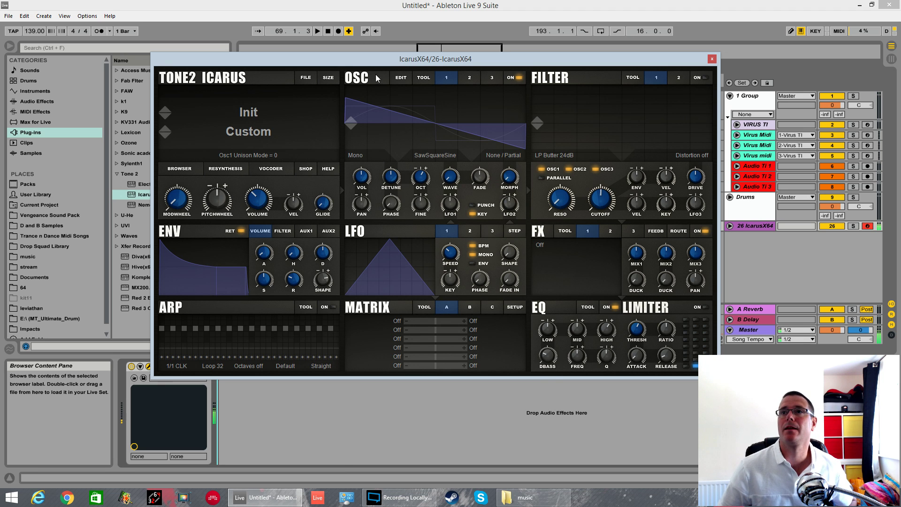
left_click_drag(391, 64, 402, 61)
- In File Explorer, open Documents > Xfer > Serum Presets > Tables > Spectral and move the window clear of Icarus
right_click(11, 497)
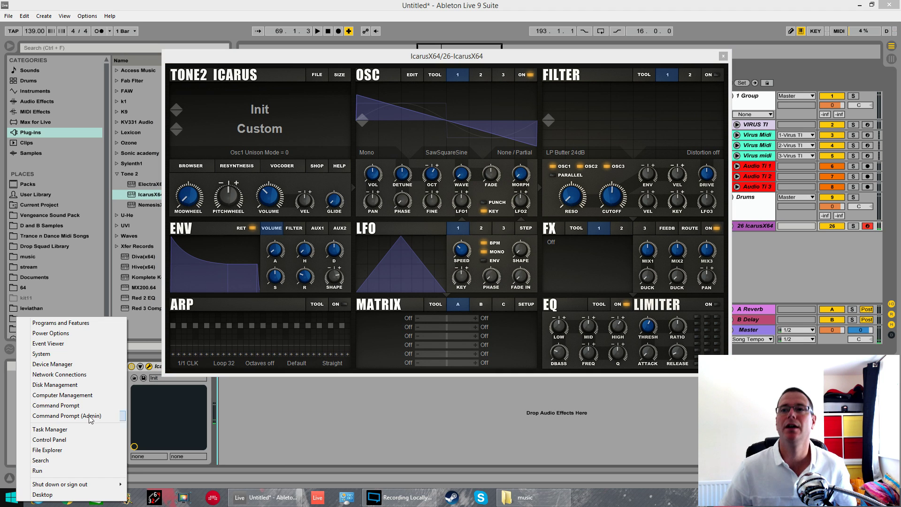
left_click(57, 451)
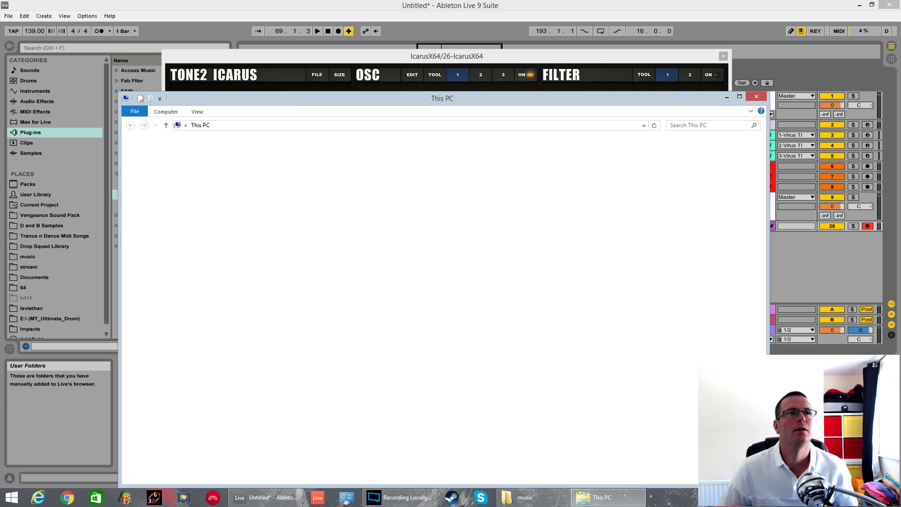
left_click_drag(290, 98, 297, 59)
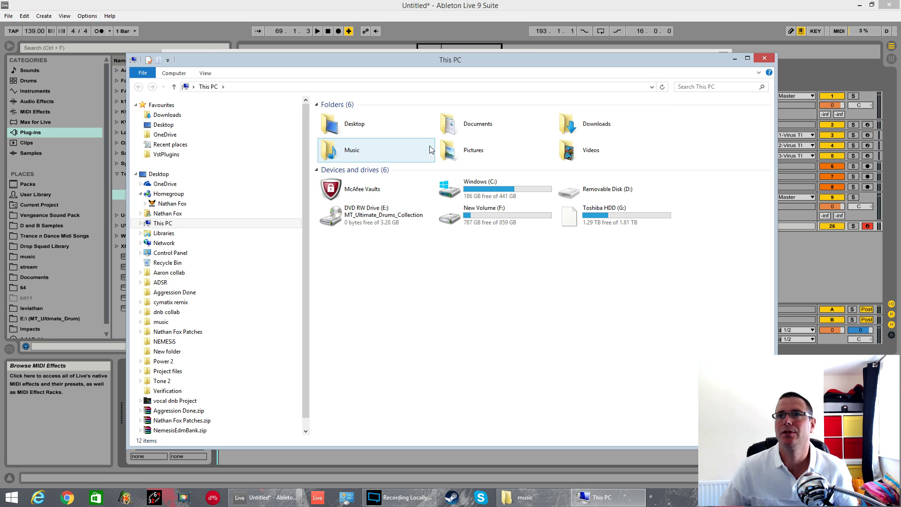
double_click(483, 133)
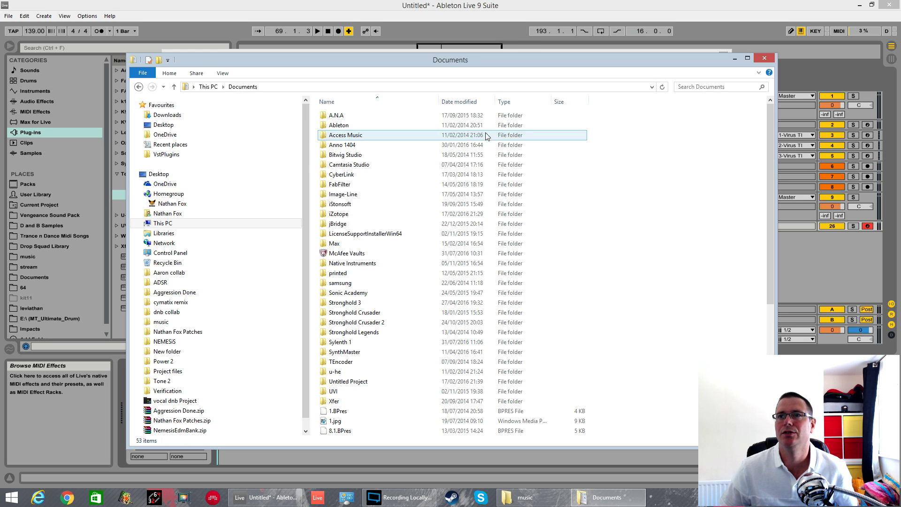
double_click(342, 400)
double_click(350, 115)
double_click(344, 163)
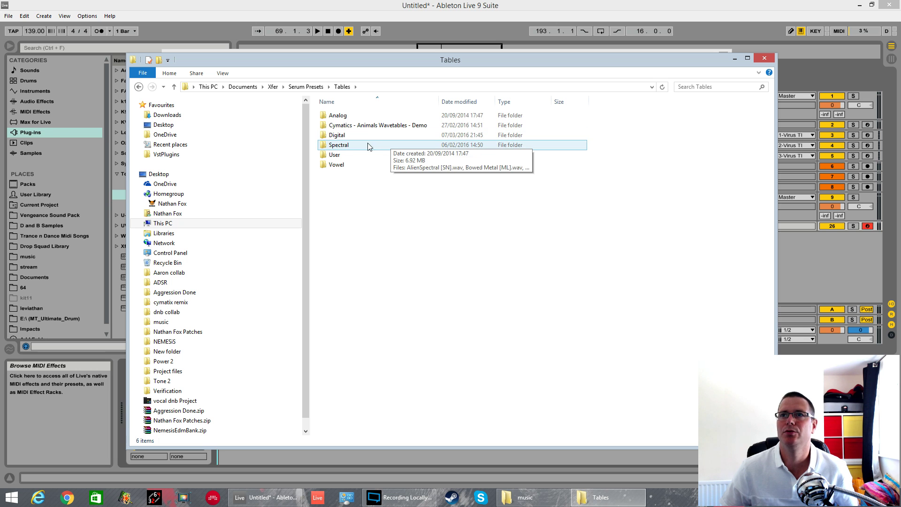
double_click(341, 145)
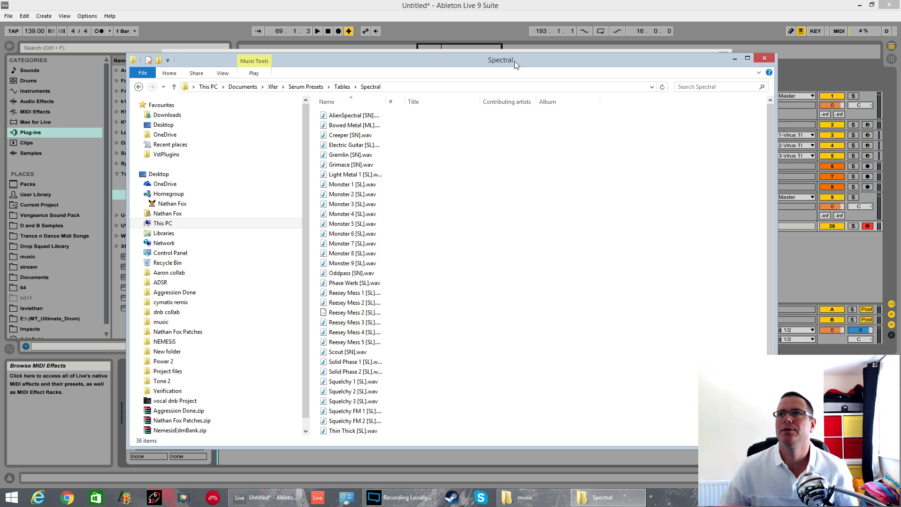
left_click_drag(514, 61, 0, 97)
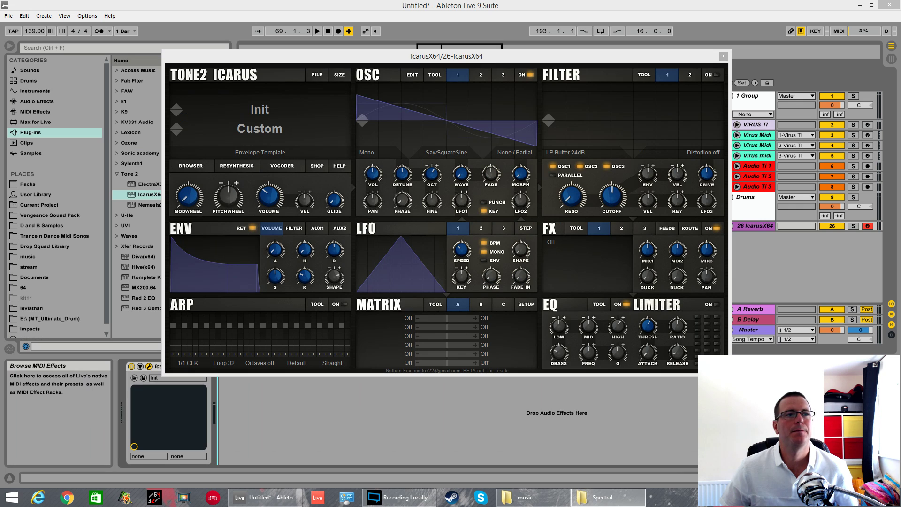
- Load the Serum wavetable Monster 6 [SL] into oscillator 1 and sweep its wave position through the table
left_click(434, 75)
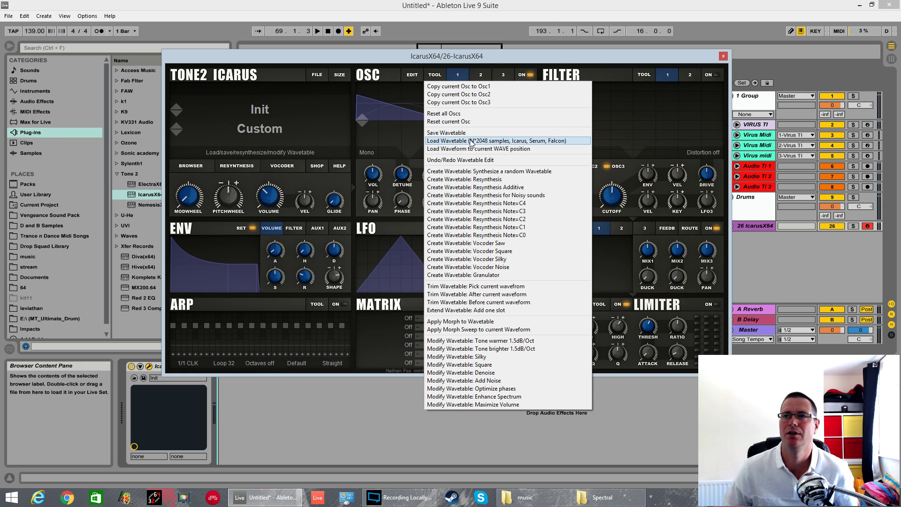
left_click(320, 396)
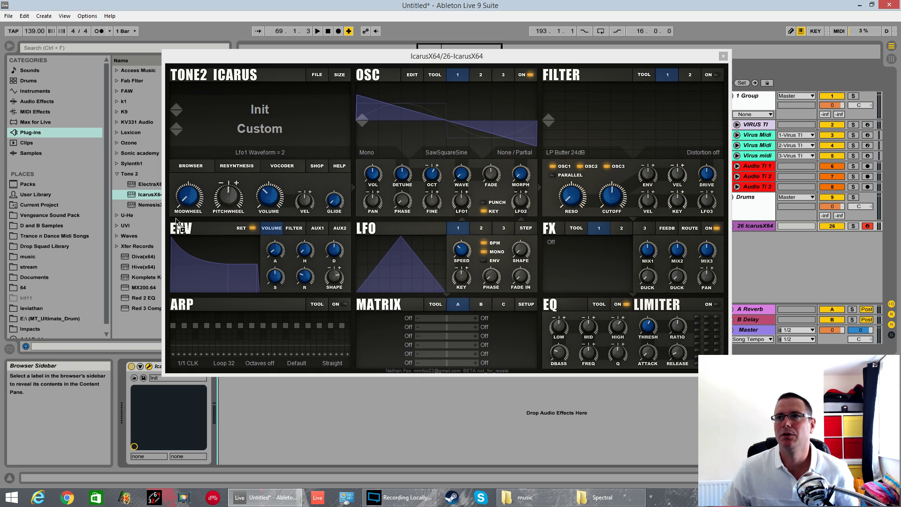
left_click_drag(447, 133, 446, 133)
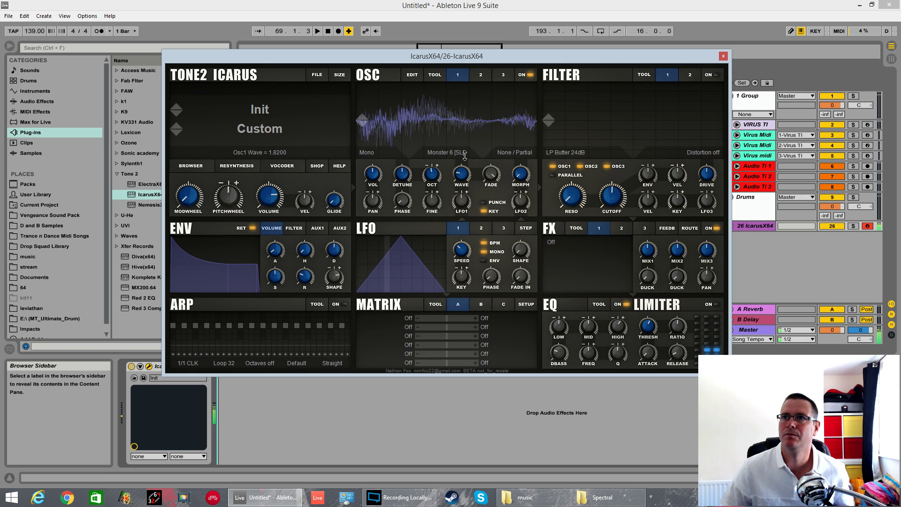
left_click_drag(474, 108, 475, 98)
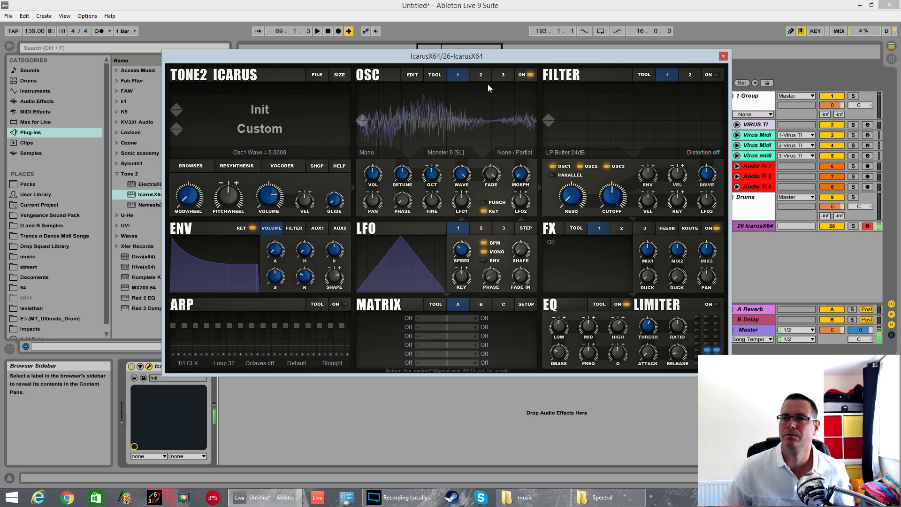
left_click_drag(462, 176, 464, 217)
- Start loading a wavetable into oscillator 1 and browse to Documents > Xfer > Serum Presets > Tables > Digital
left_click(436, 76)
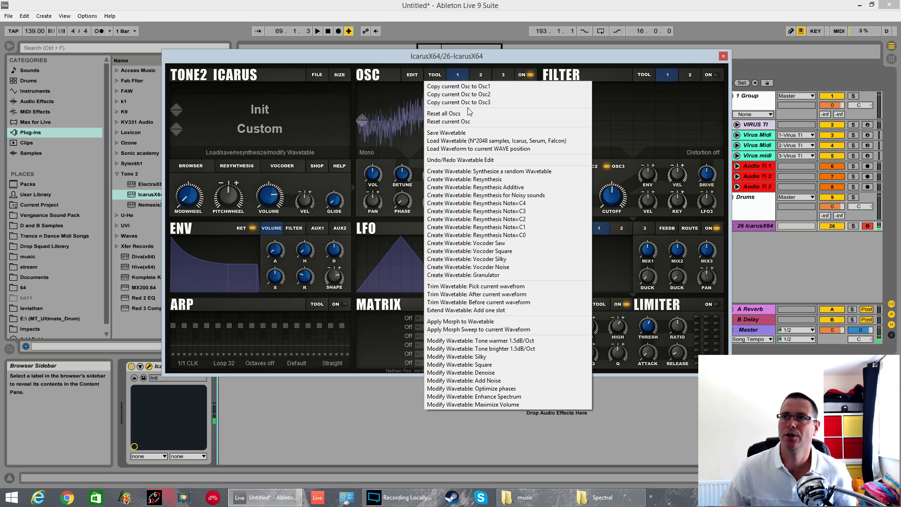
left_click(505, 143)
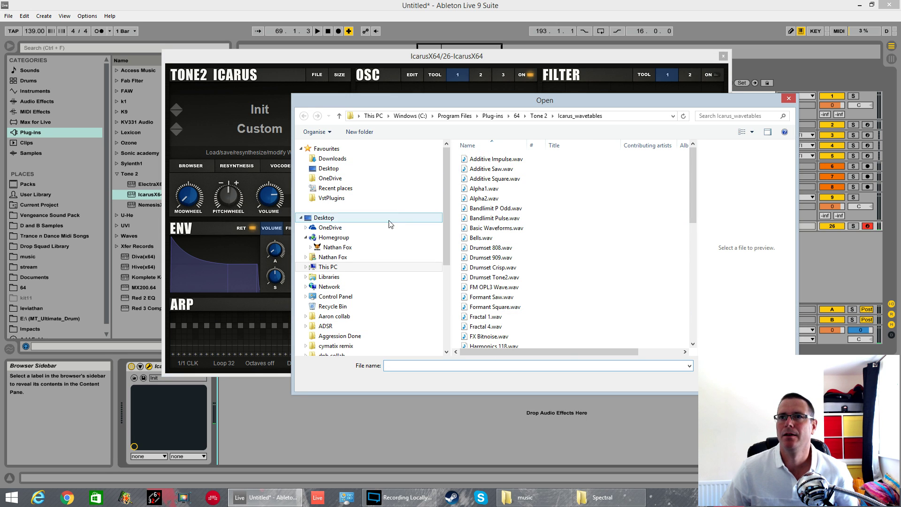
left_click(342, 267)
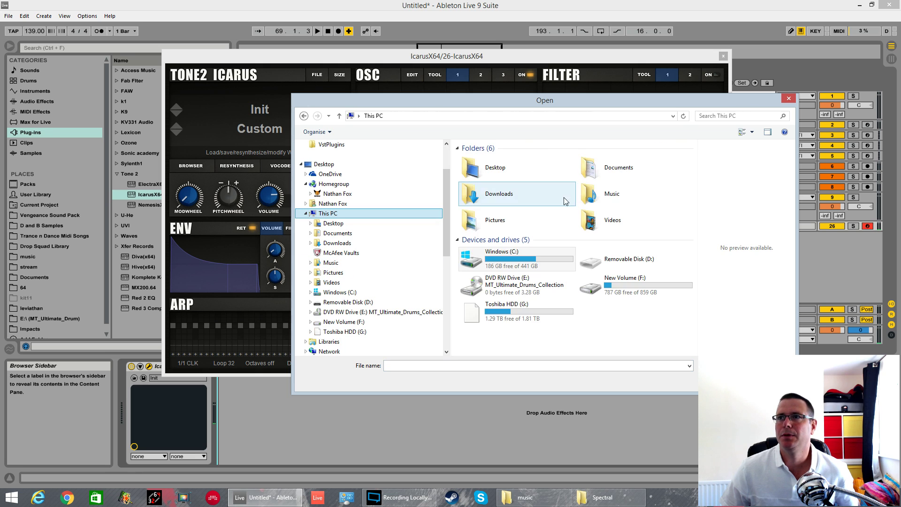
double_click(631, 171)
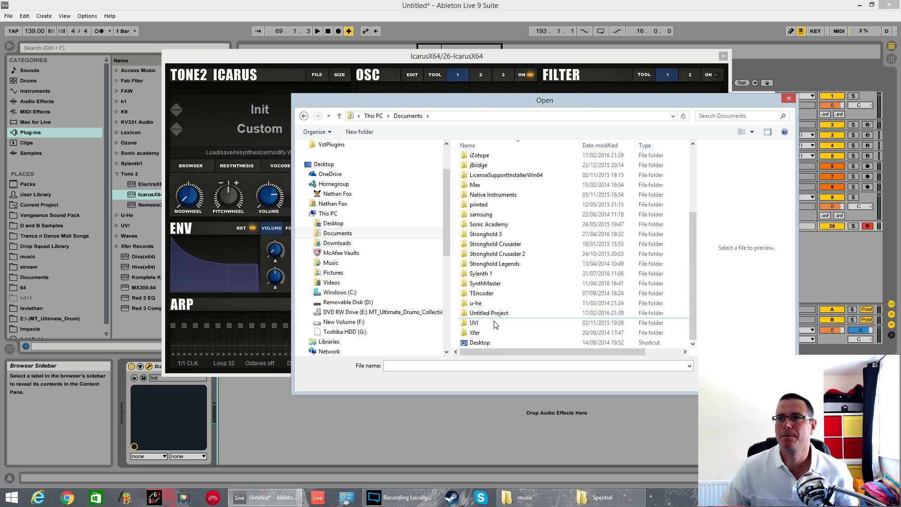
double_click(487, 332)
double_click(501, 161)
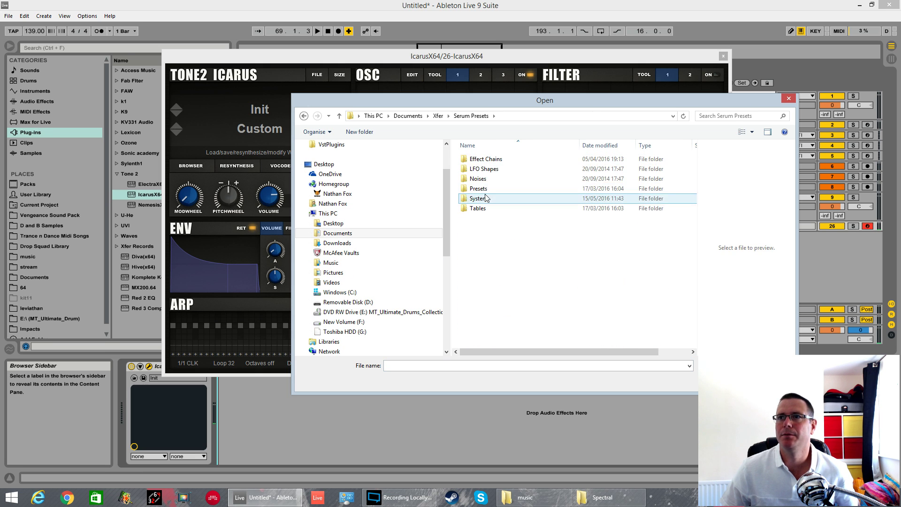
double_click(478, 208)
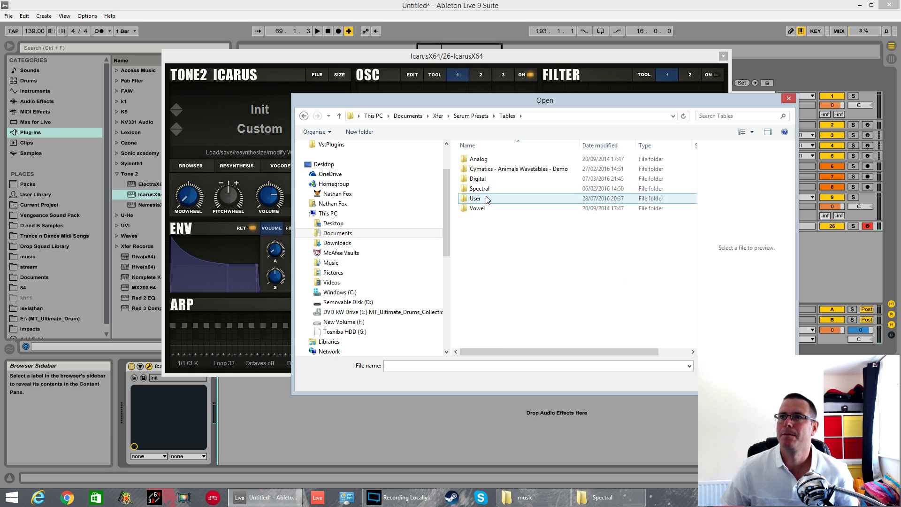
double_click(478, 178)
- Load Evol Longreece.wav from the Digital folder into oscillator 1 and sweep its wave position
scroll(517, 221, "down", 5)
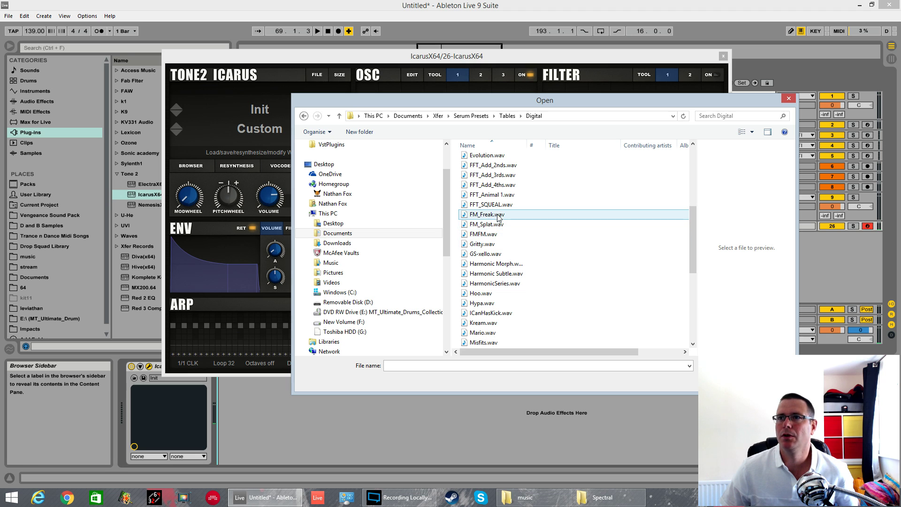
scroll(499, 217, "down", 6)
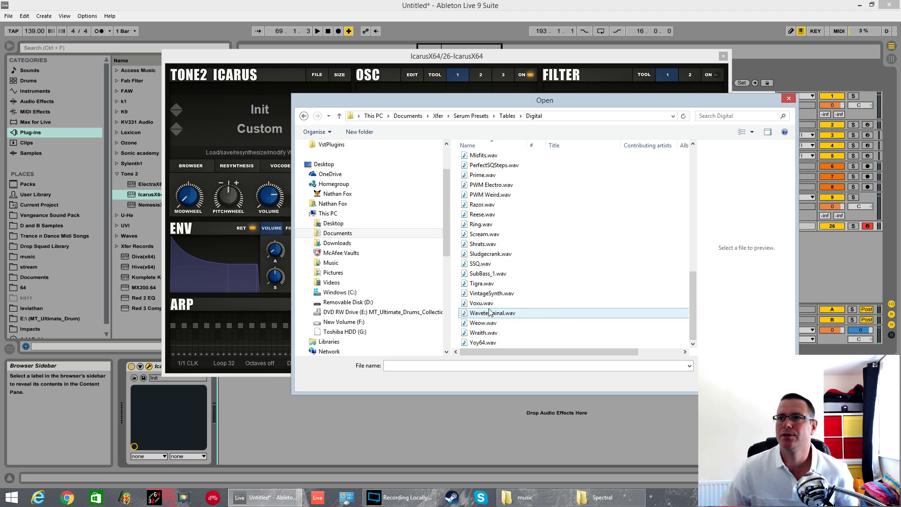
scroll(539, 263, "up", 9)
left_click(600, 205)
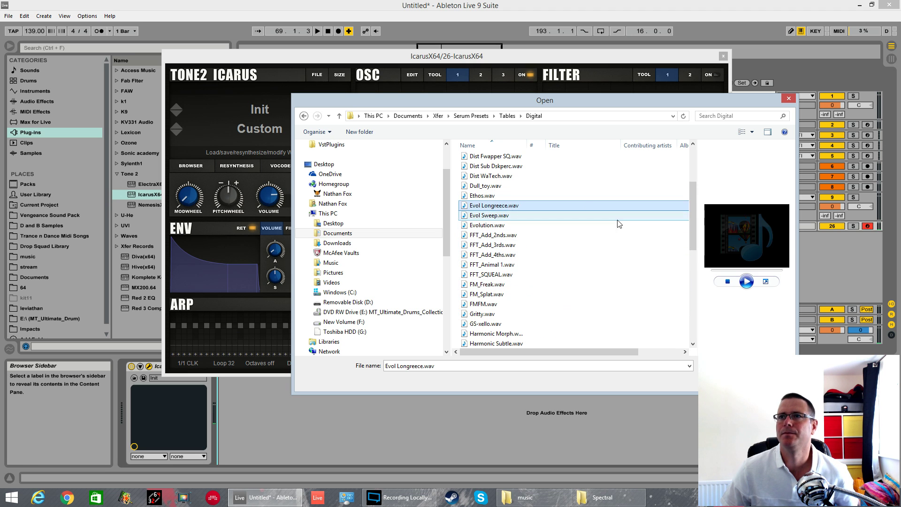
left_click(725, 382)
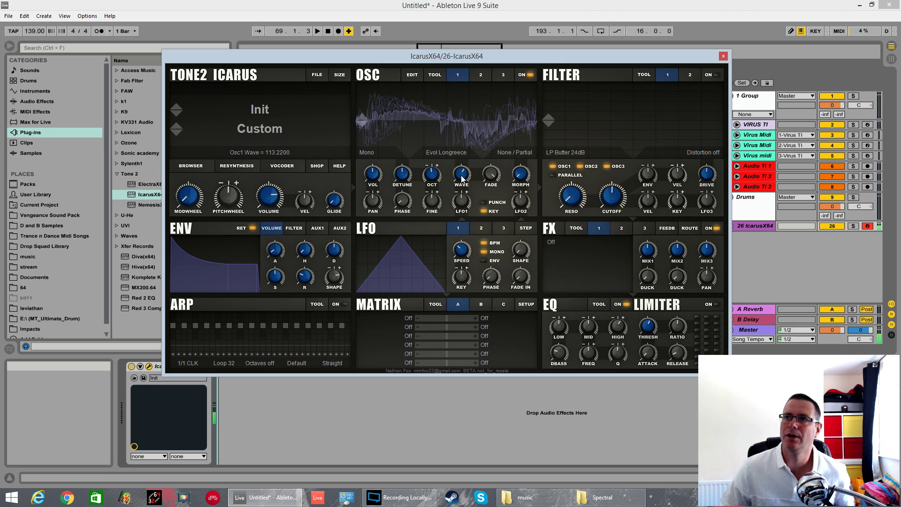
left_click_drag(463, 179, 479, 231)
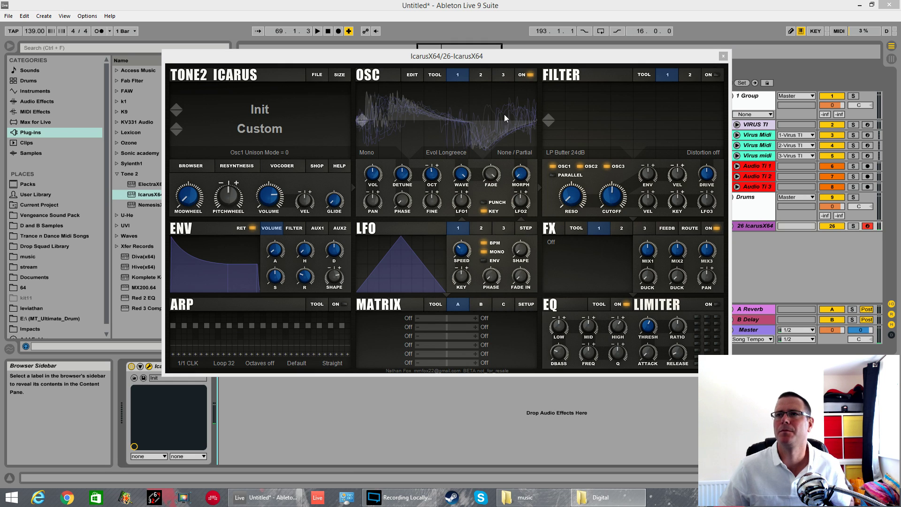
- Initialize the patch and bring the Evol Longreece wavetable from File Explorer straight into oscillator 1
left_click(317, 75)
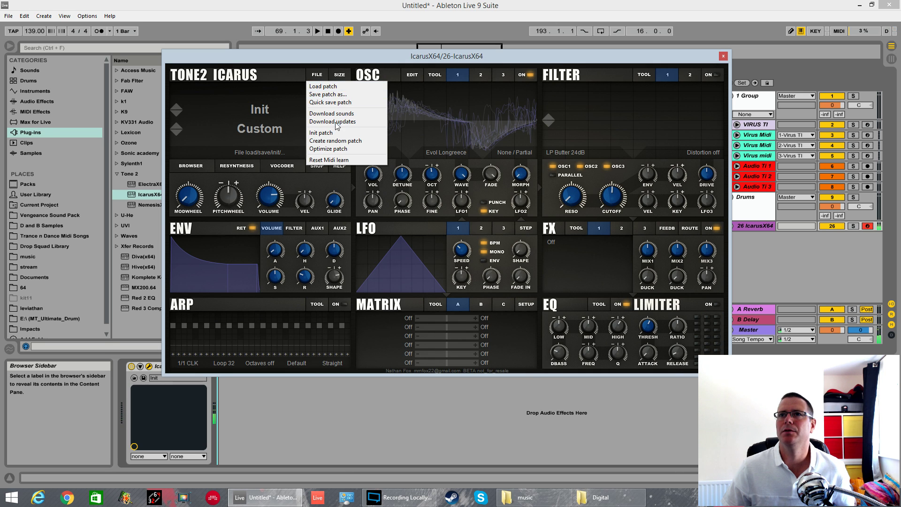
left_click(333, 131)
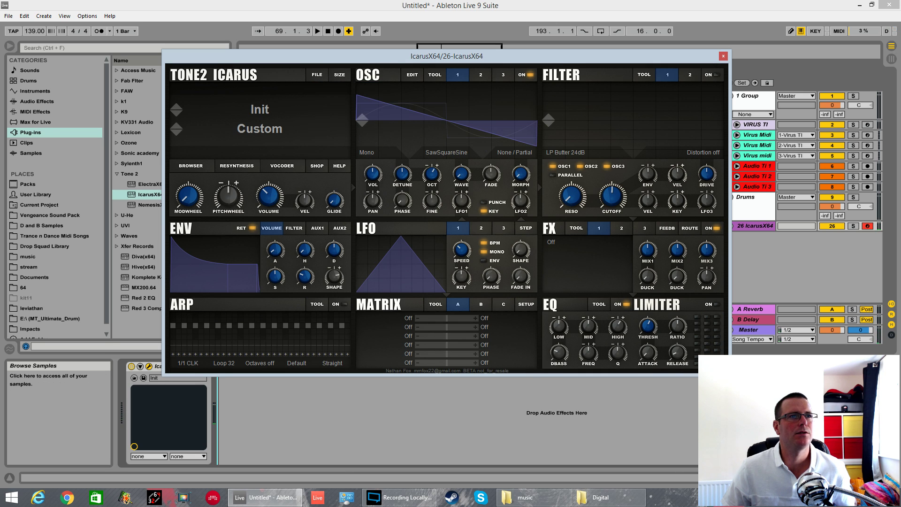
left_click(461, 128)
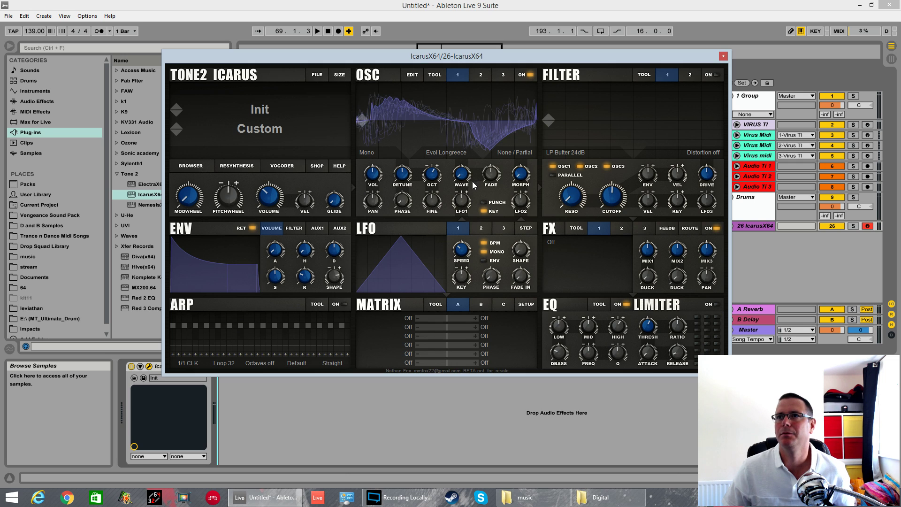
- Sweep oscillator 1's wave position through Evol Longreece and adjust the master volume
left_click_drag(464, 177, 466, 159)
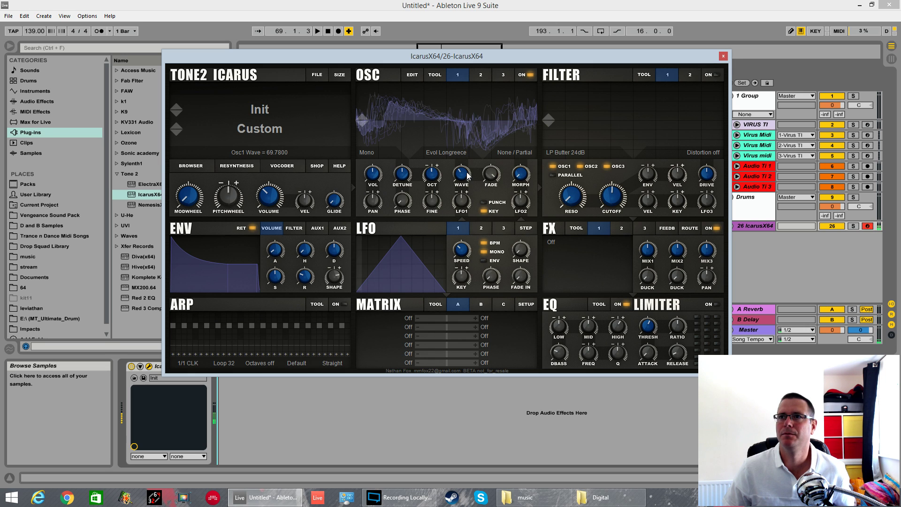
left_click_drag(464, 175, 464, 174)
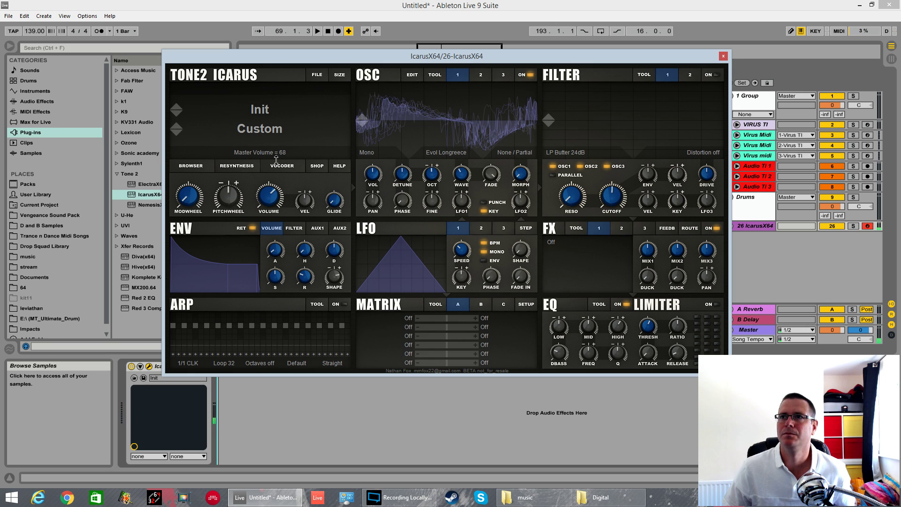
left_click_drag(285, 150, 284, 148)
mouse_move(465, 173)
left_mouse_down()
mouse_move(470, 156)
mouse_move(460, 189)
mouse_move(466, 176)
left_mouse_up()
scroll(465, 176, "up", 2)
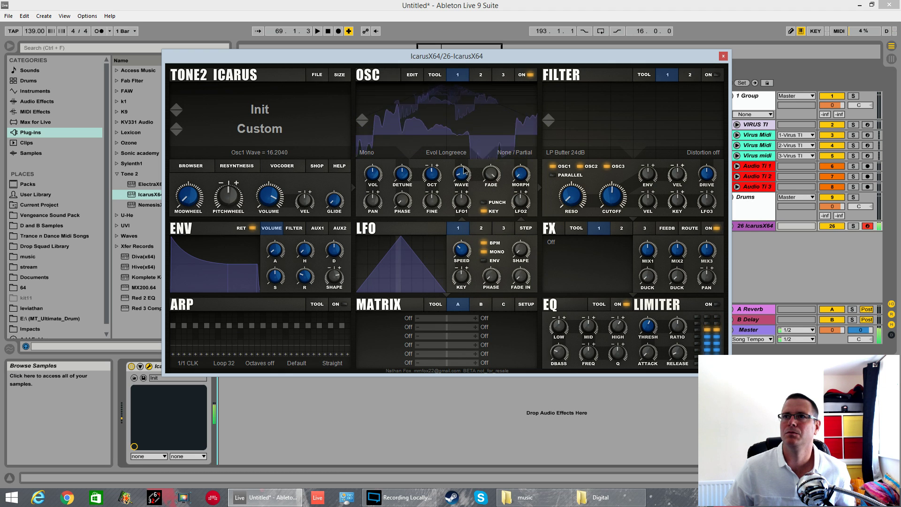
- Apply the morph to oscillator 1's wavetable and adjust the wave position
left_click(418, 75)
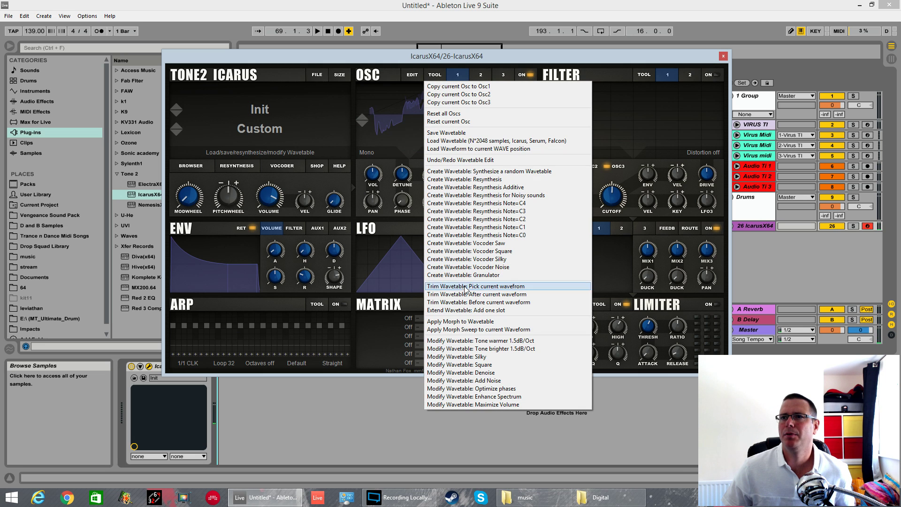
left_click(459, 322)
left_click_drag(461, 178, 474, 164)
- Apply Morph Sweep to the current waveform of oscillator 1 and inspect the waveforms in the wavetable editor
left_click(432, 74)
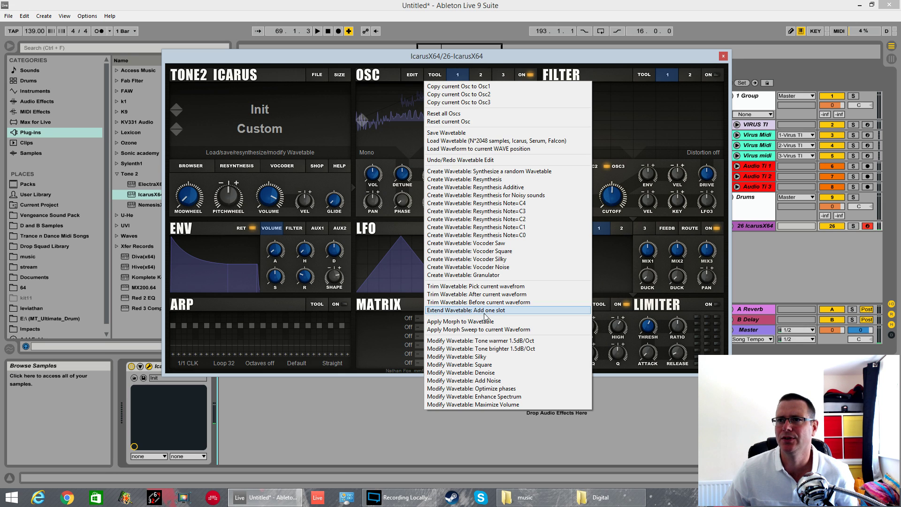
left_click(466, 329)
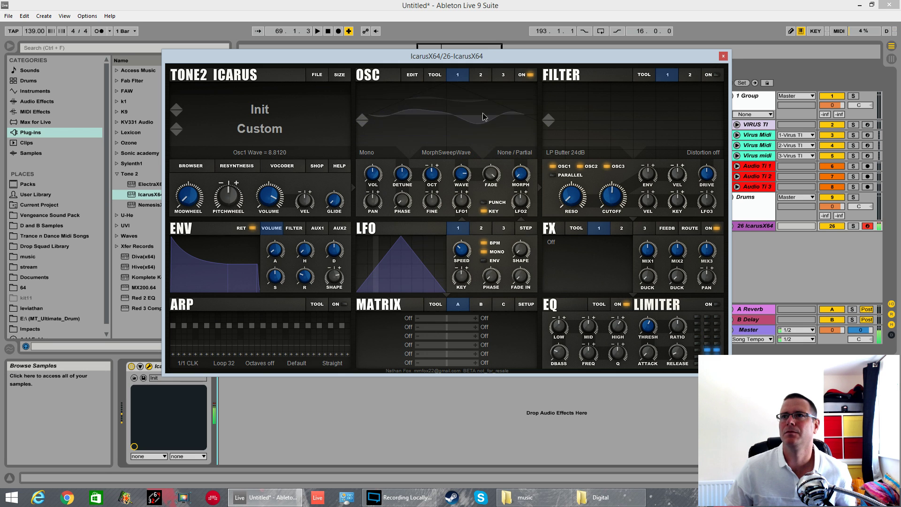
left_click(416, 75)
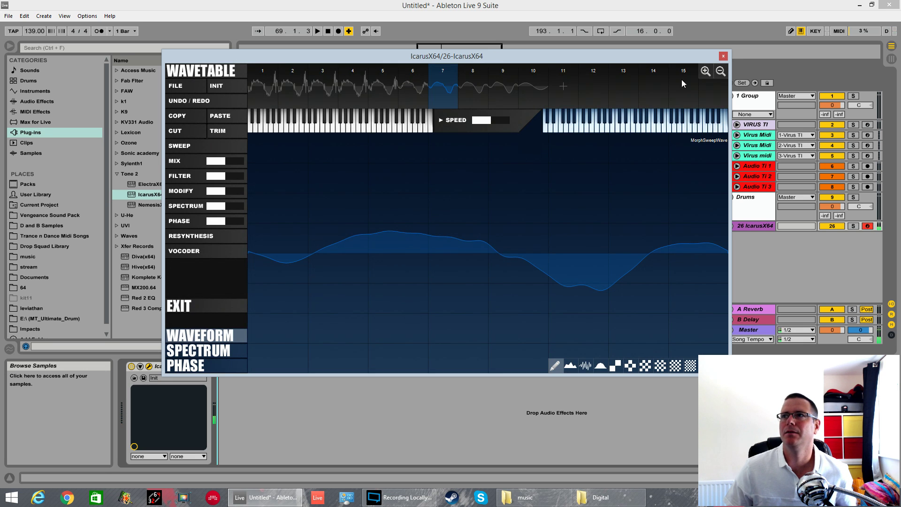
left_click(183, 313)
- Undo the Morph Sweep edit on oscillator 1's wavetable
left_click(435, 75)
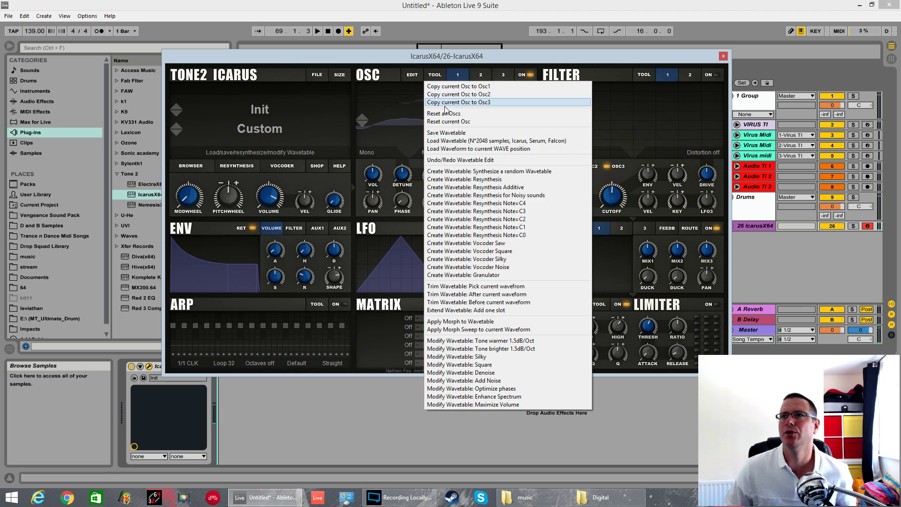
left_click(453, 172)
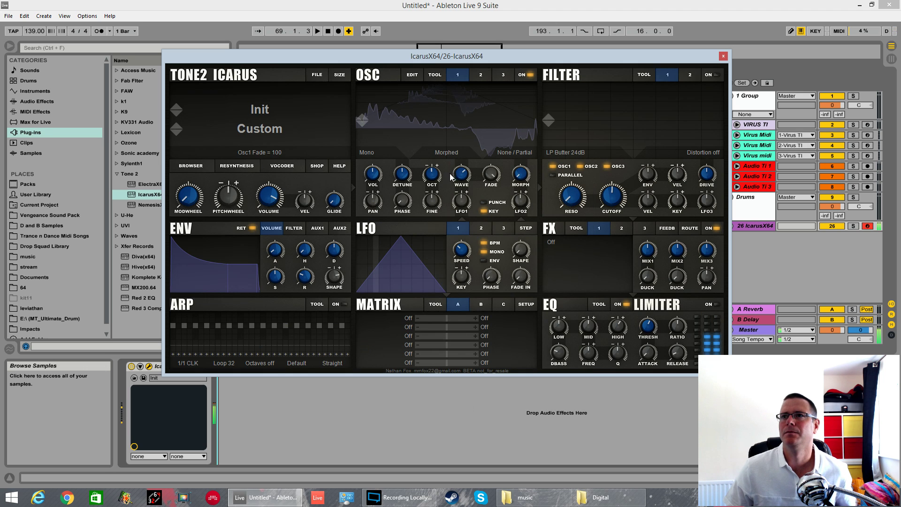
- Switch oscillator 1 to the Evol Sweep wavetable and sweep its wave position
left_click_drag(454, 175, 135, 166)
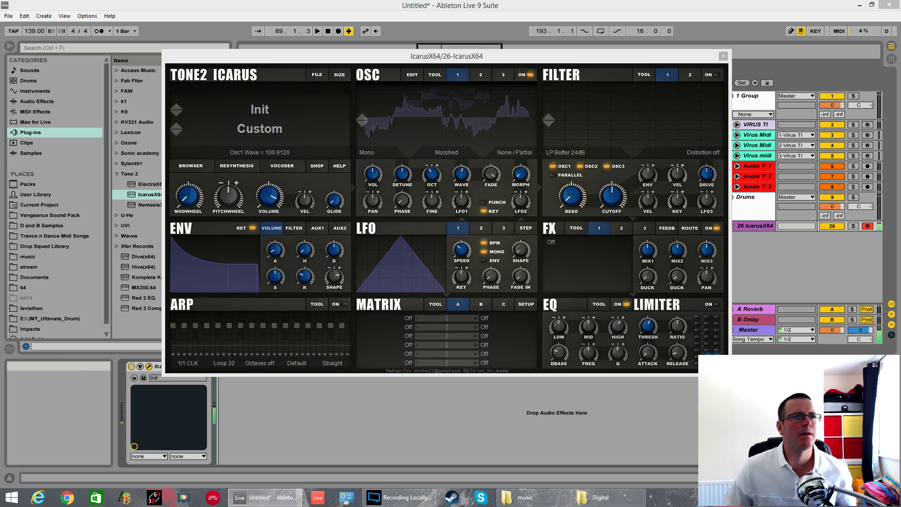
scroll(457, 126, "down", 1)
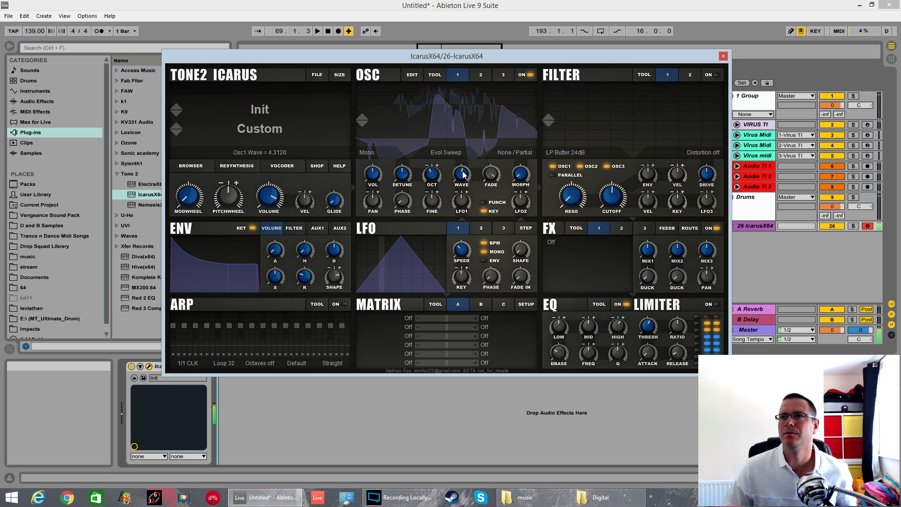
left_click_drag(462, 174, 485, 163)
scroll(486, 163, "down", 1)
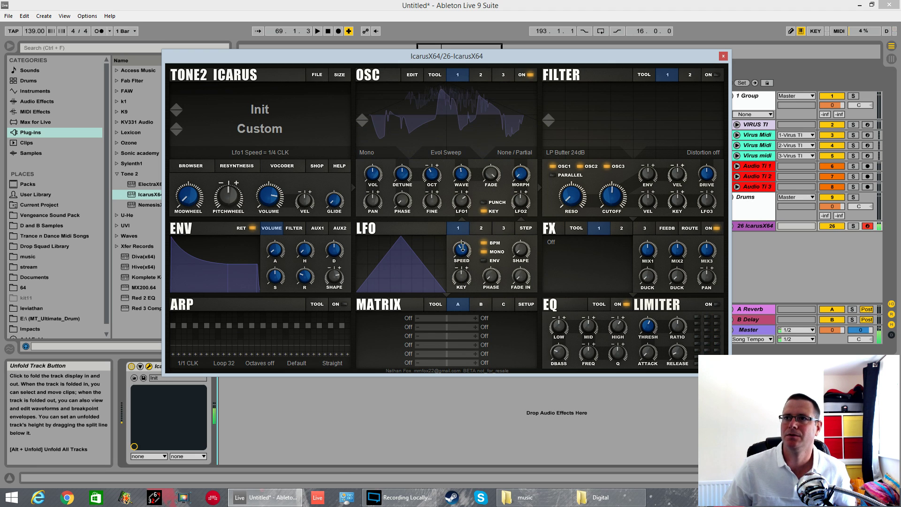
- Set LFO 1's speed to 1/1 CLK, give it the Parabol waveform and adjust its phase
left_click_drag(464, 251, 464, 246)
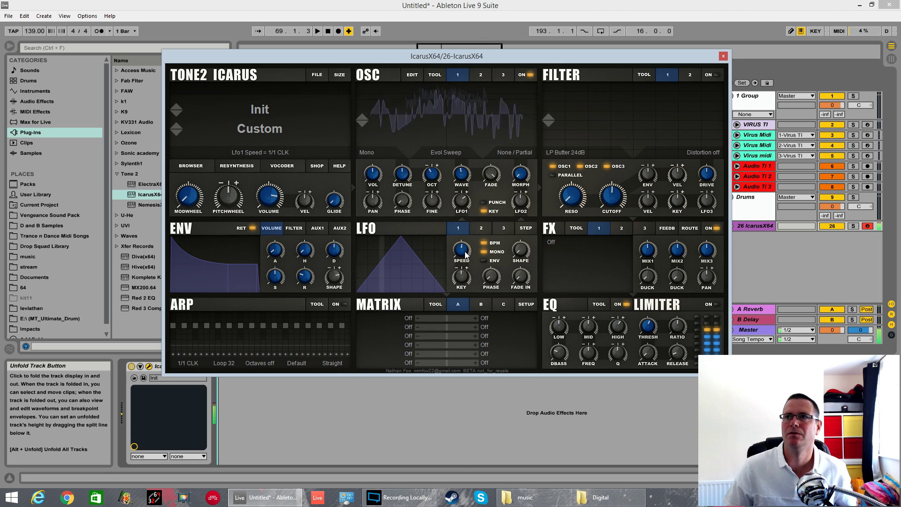
scroll(467, 263, "down", 1)
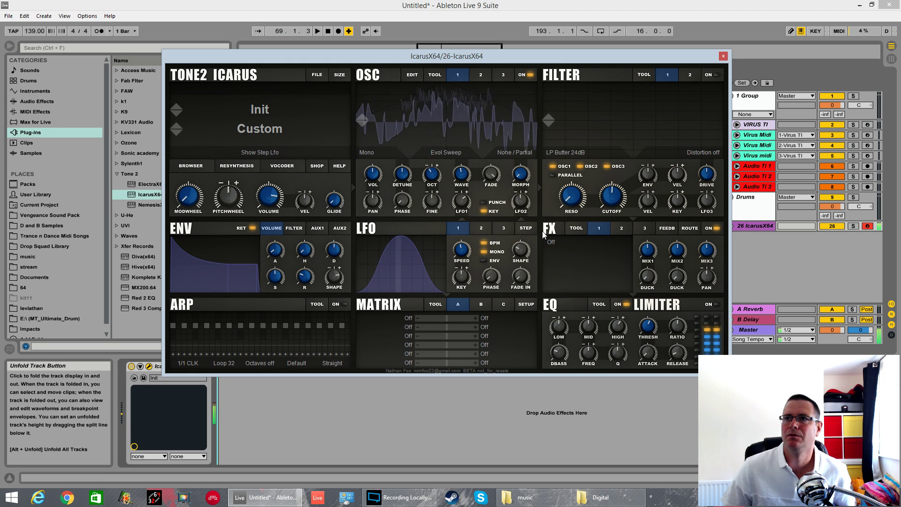
left_click(432, 257)
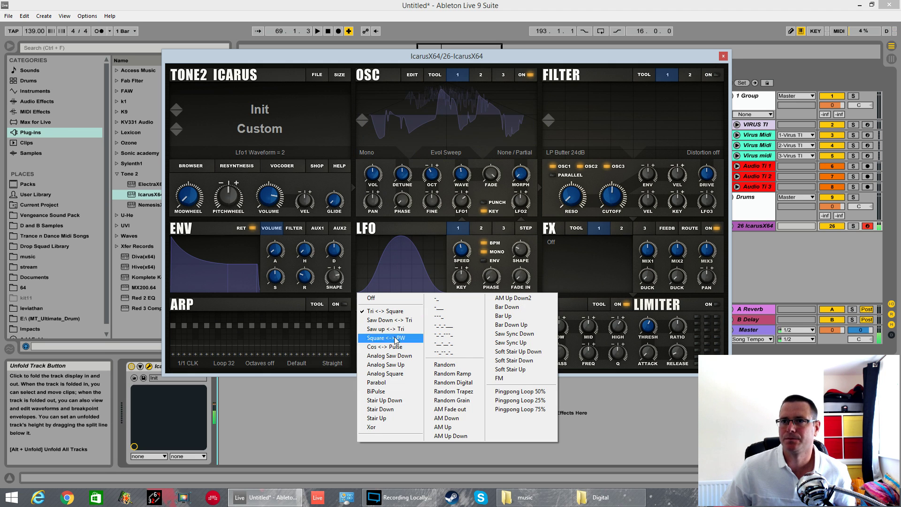
left_click(387, 381)
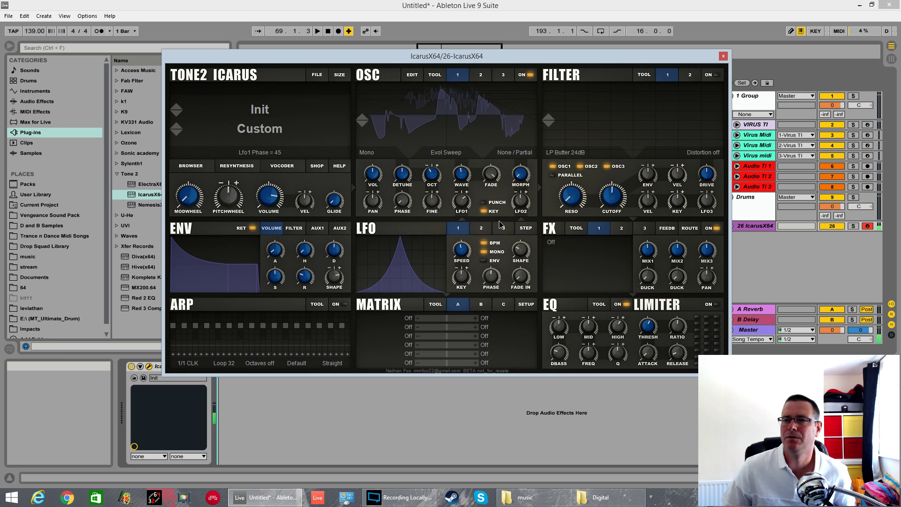
left_click_drag(490, 280, 493, 281)
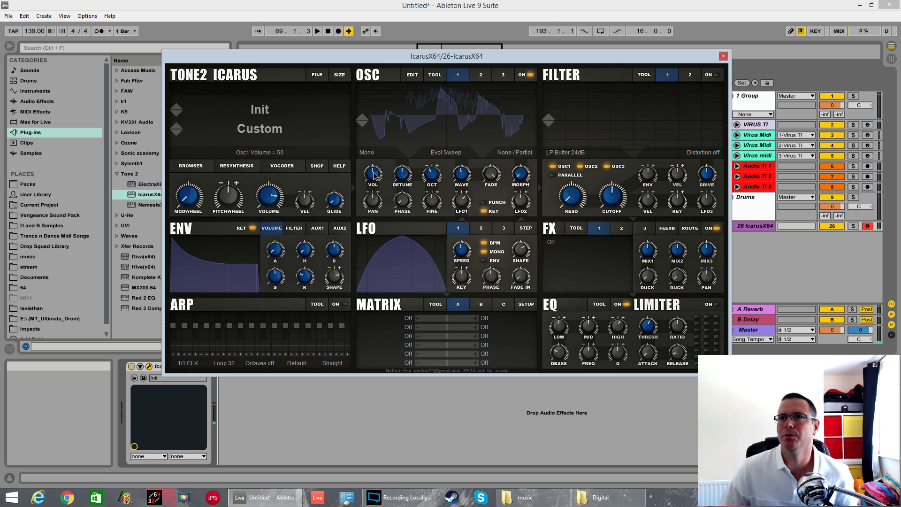
- Route Lfo1+ to Volume 1 in the first modulation matrix slot
left_click(409, 319)
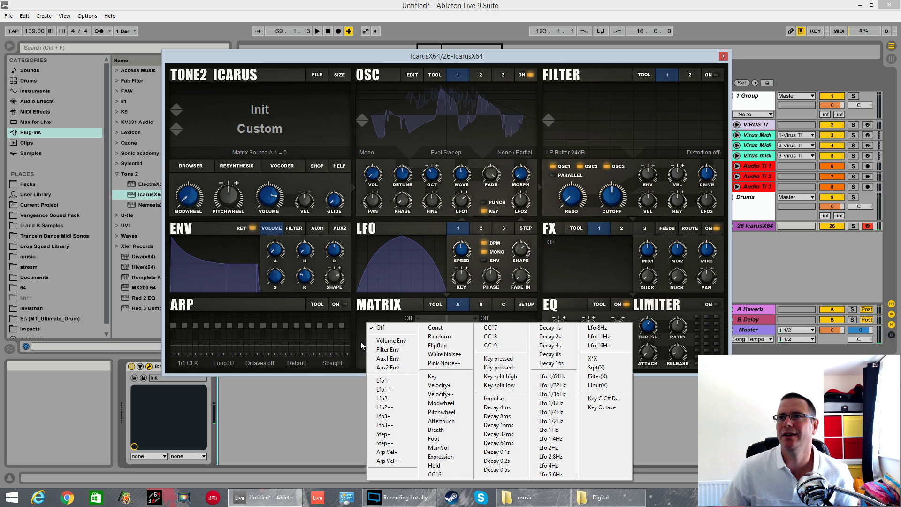
left_click(396, 381)
left_click(484, 318)
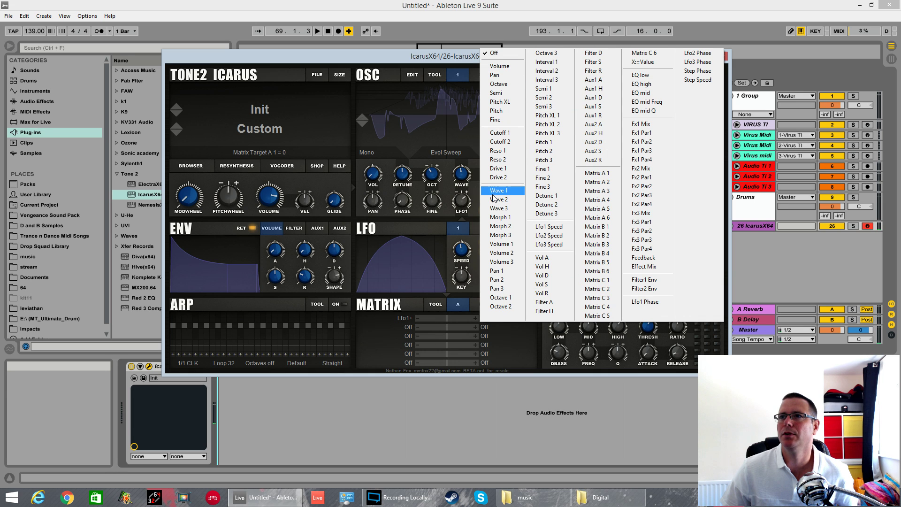
left_click(500, 244)
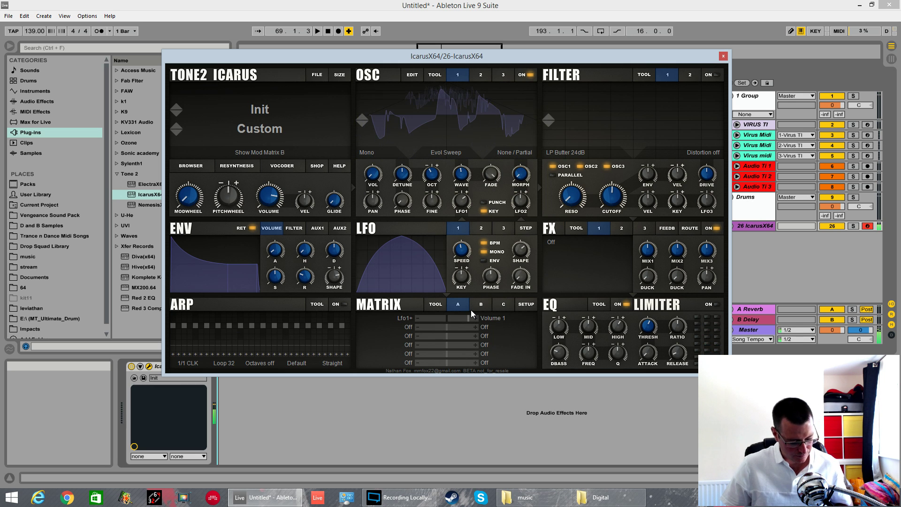
- Set oscillator 1's morph mode to PhaseDist Squ and its morph amount to 25
left_click(512, 152)
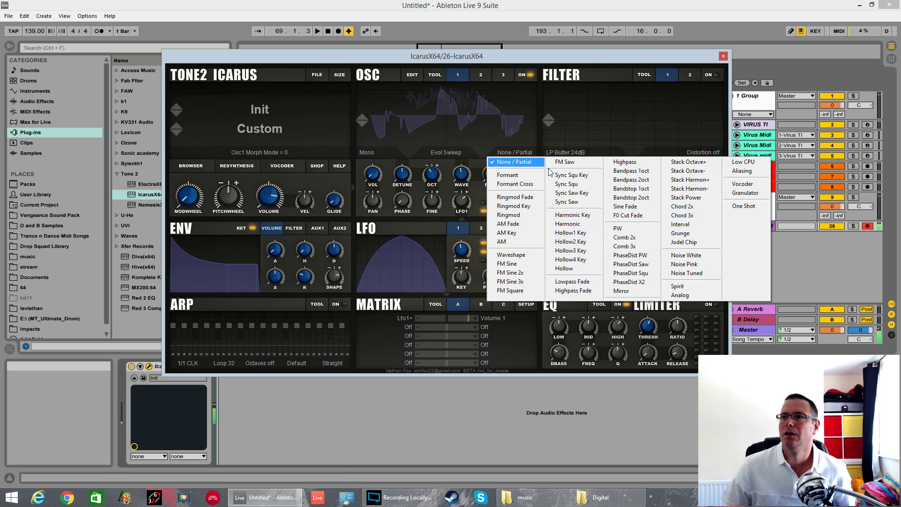
left_click(637, 274)
left_click_drag(523, 177, 519, 160)
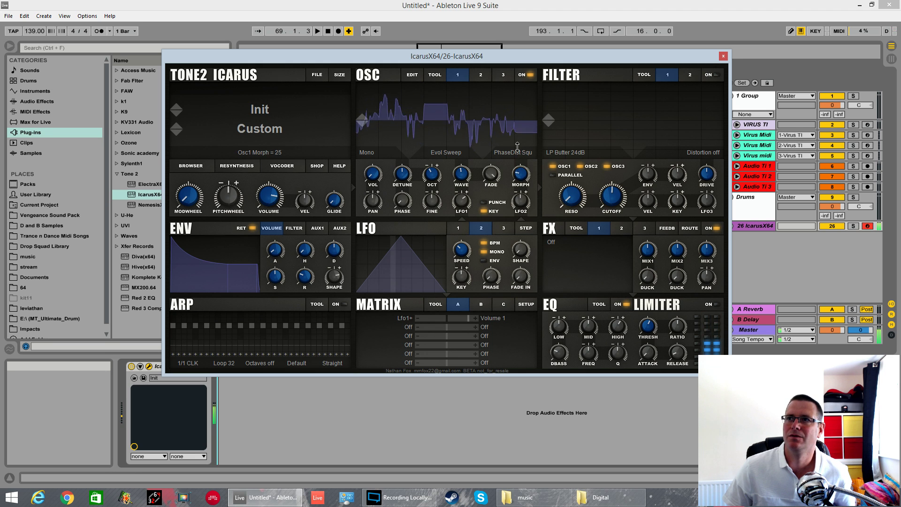
- Route Lfo1+ to Morph 1 in the second matrix slot with an amount of 24
left_click(410, 327)
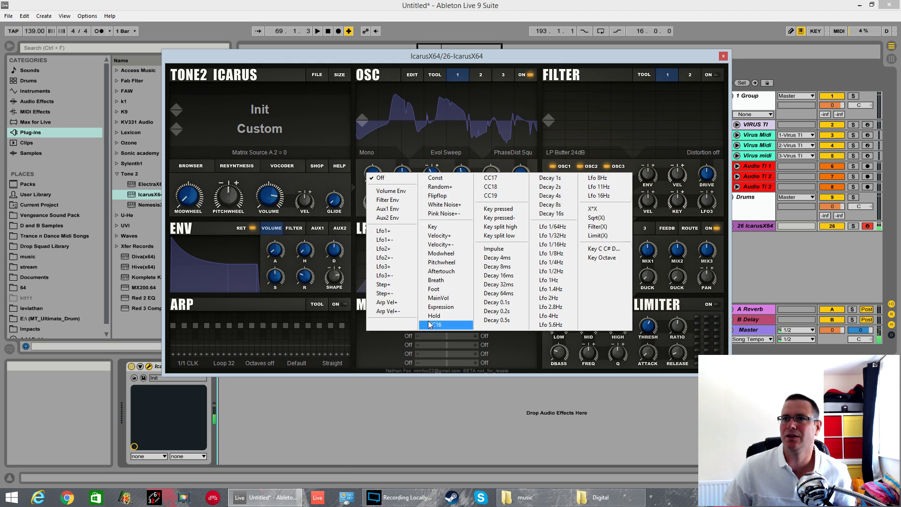
left_click(385, 240)
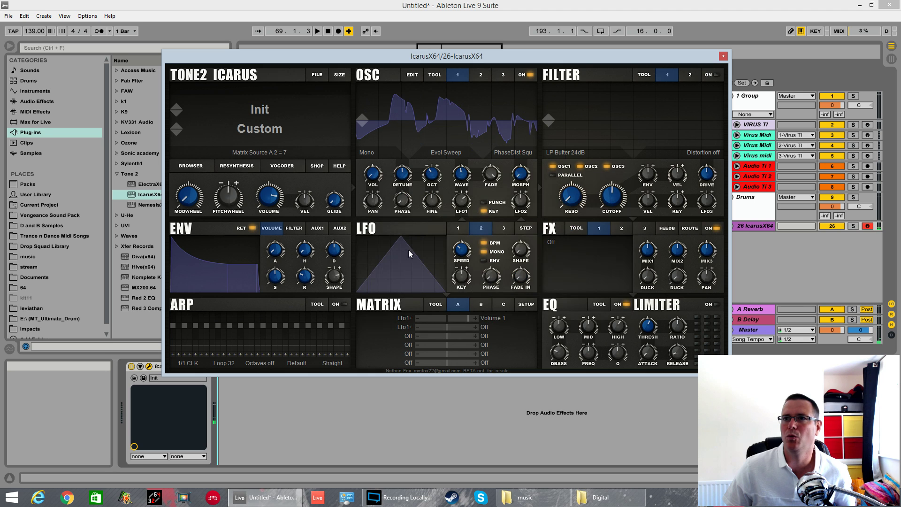
left_click(485, 327)
left_click(502, 227)
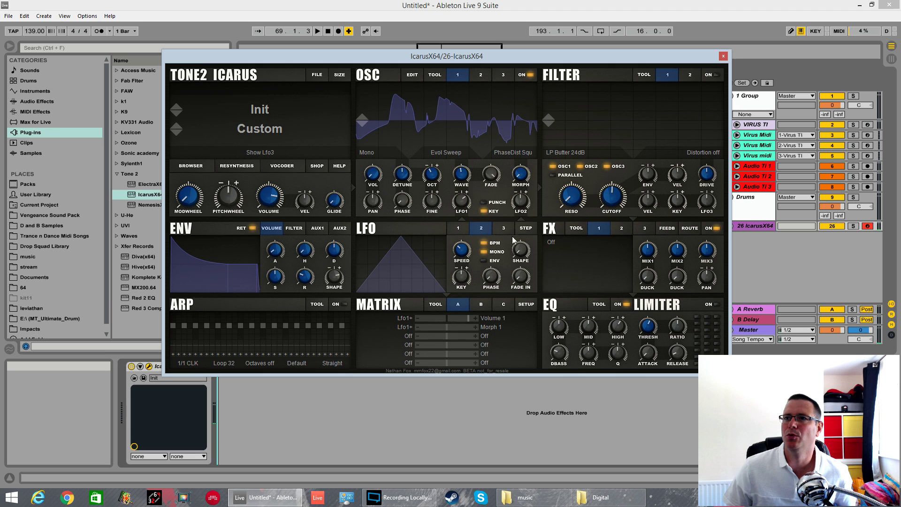
left_click(454, 328)
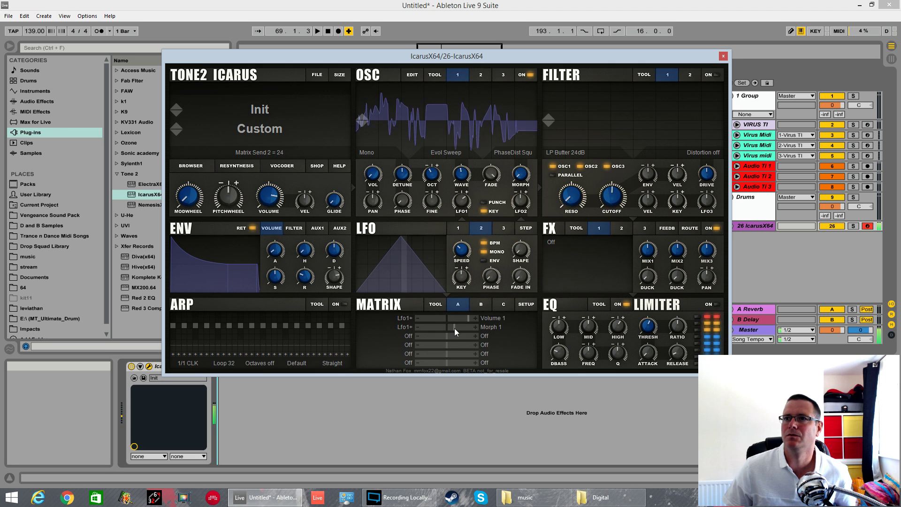
mouse_move(443, 313)
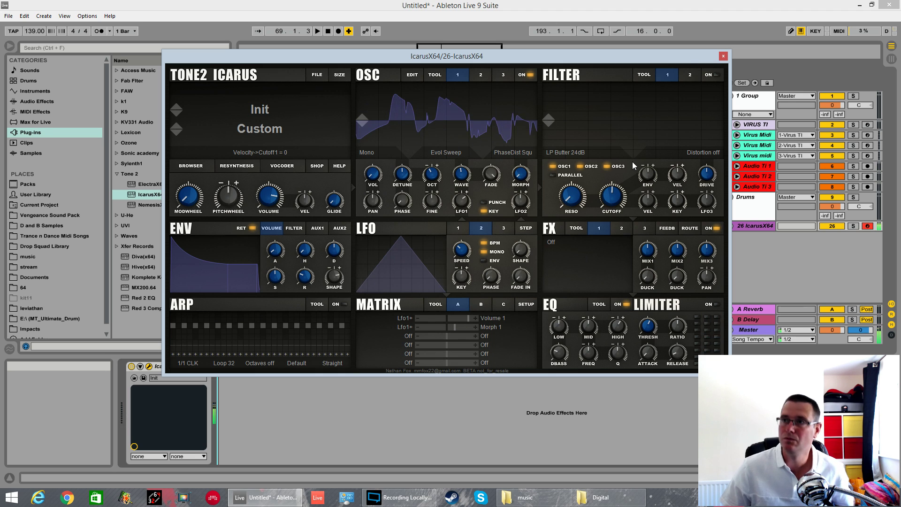
- Turn on filter 1 with the BP Analog 24dB filter type
left_click(564, 152)
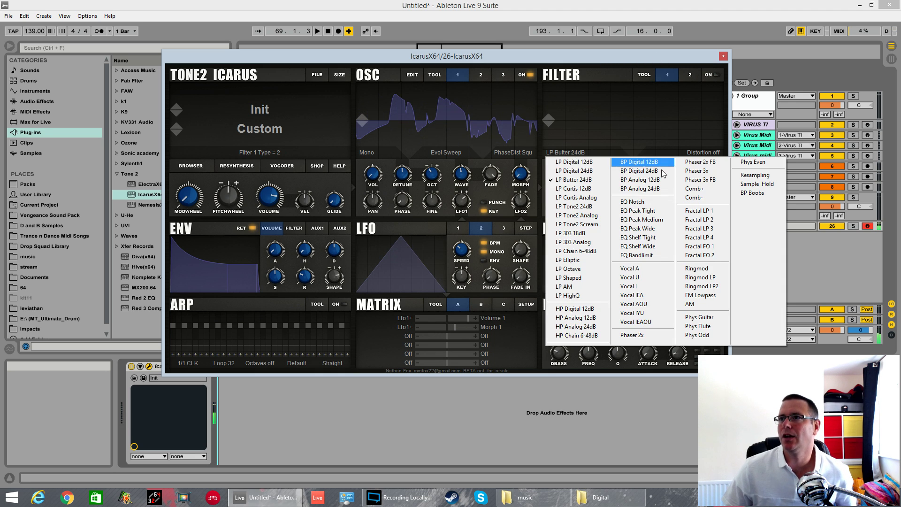
left_click(633, 180)
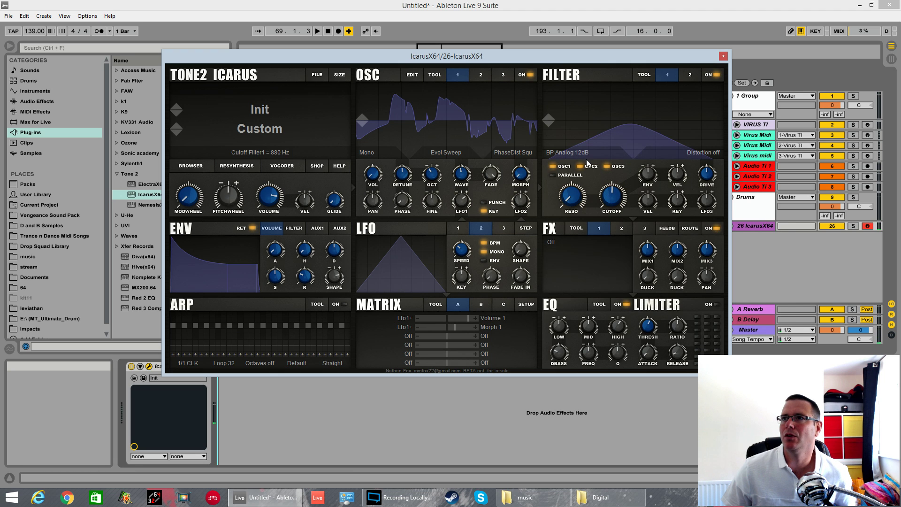
left_click(585, 160)
left_click(632, 185)
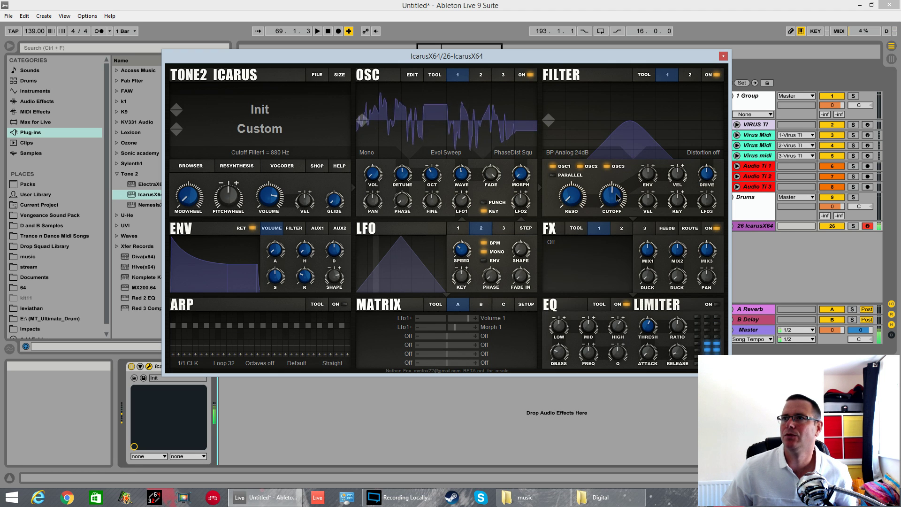
- Route Lfo1+ to Cutoff 1 in the third matrix slot with an amount of about 31
left_click(412, 336)
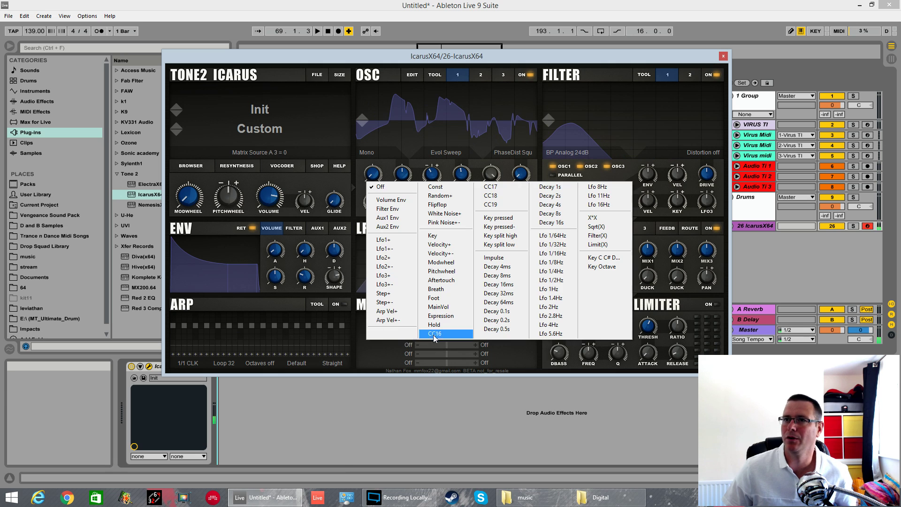
left_click(393, 240)
left_click(484, 344)
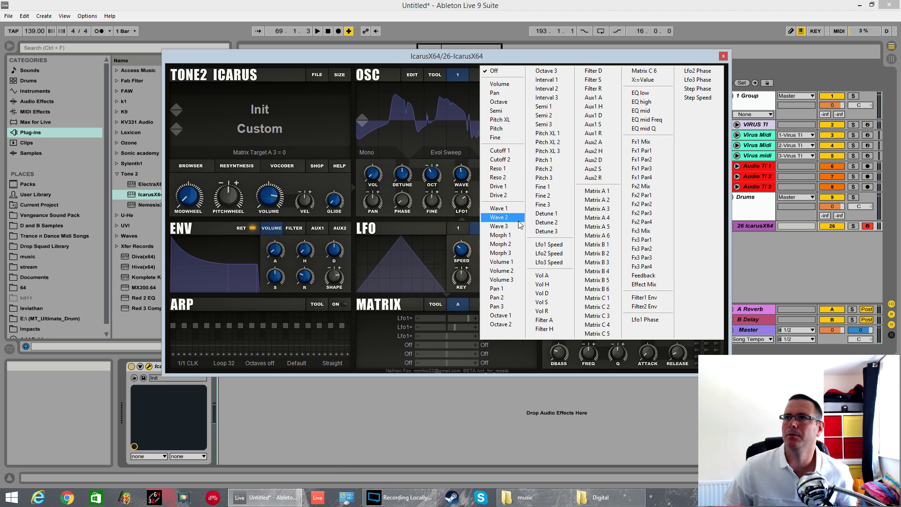
left_click(497, 150)
left_click_drag(446, 337, 458, 338)
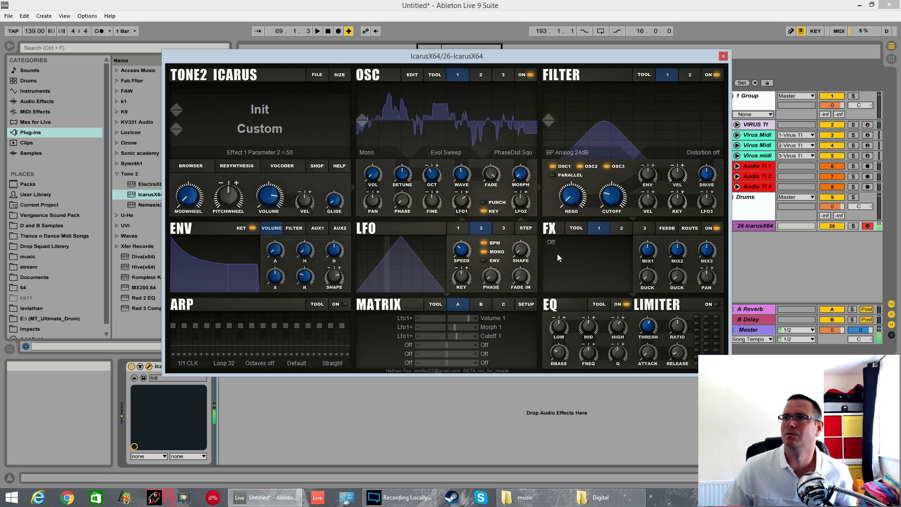
- Set filter 1's distortion type to Ripple and reduce its drive
left_click(707, 155)
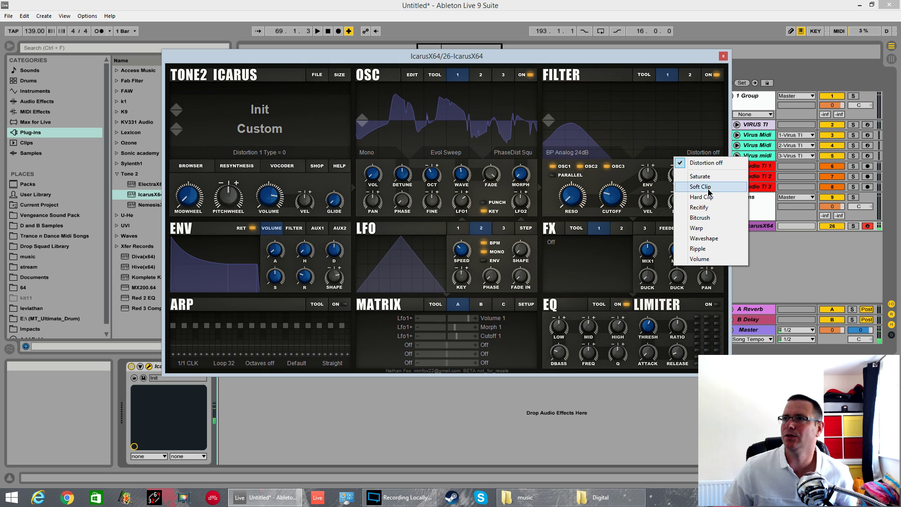
left_click(702, 233)
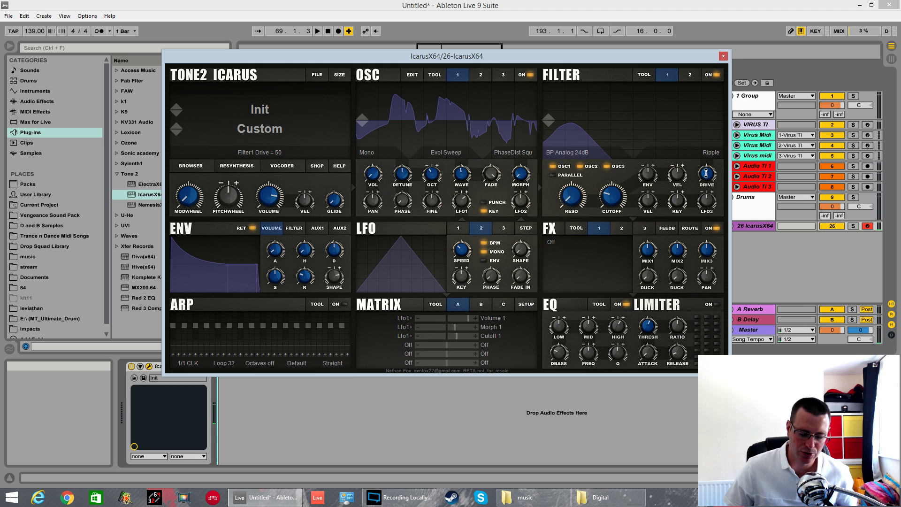
left_click_drag(706, 174, 692, 217)
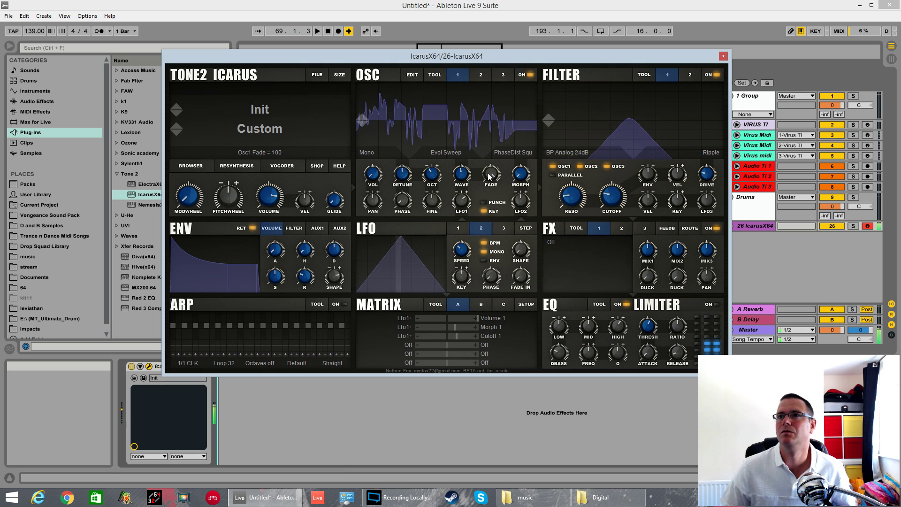
- Set oscillator 1's unison mode to HyperStereo 4 and lower its detune
left_click(374, 153)
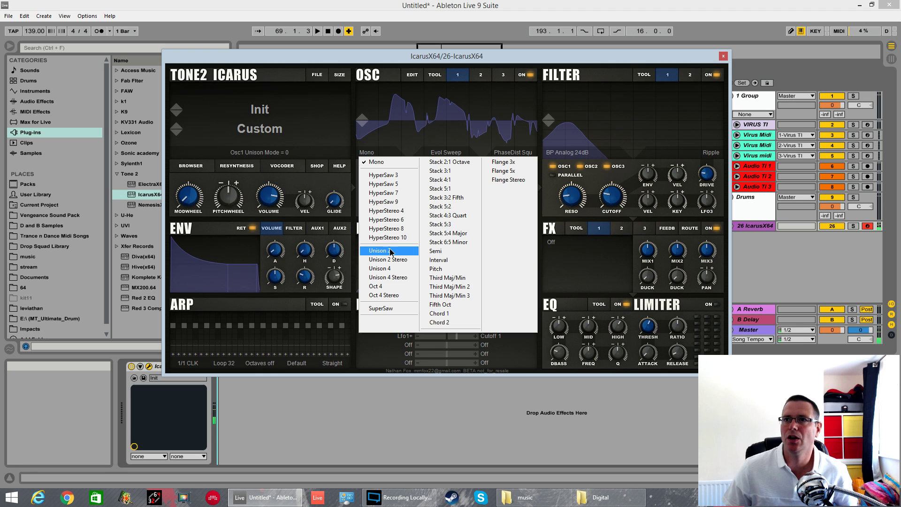
left_click(389, 211)
left_click_drag(407, 178, 402, 214)
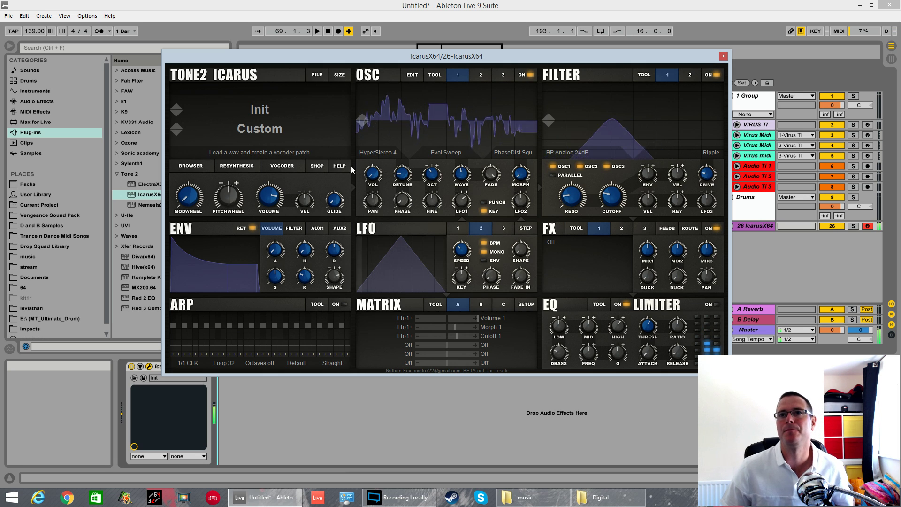
- Route Modwheel to Lfo1 Speed in the fourth matrix slot with a moderate positive amount
left_click(412, 346)
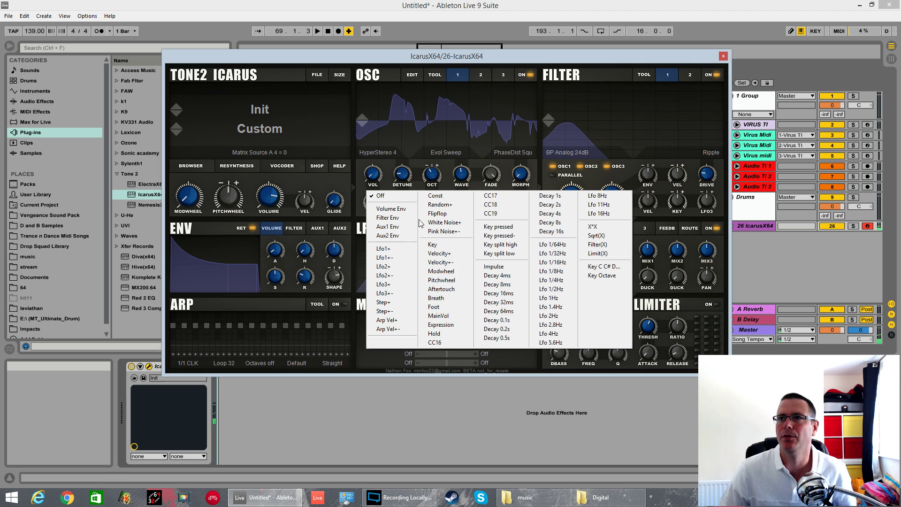
left_click(441, 270)
left_click(486, 345)
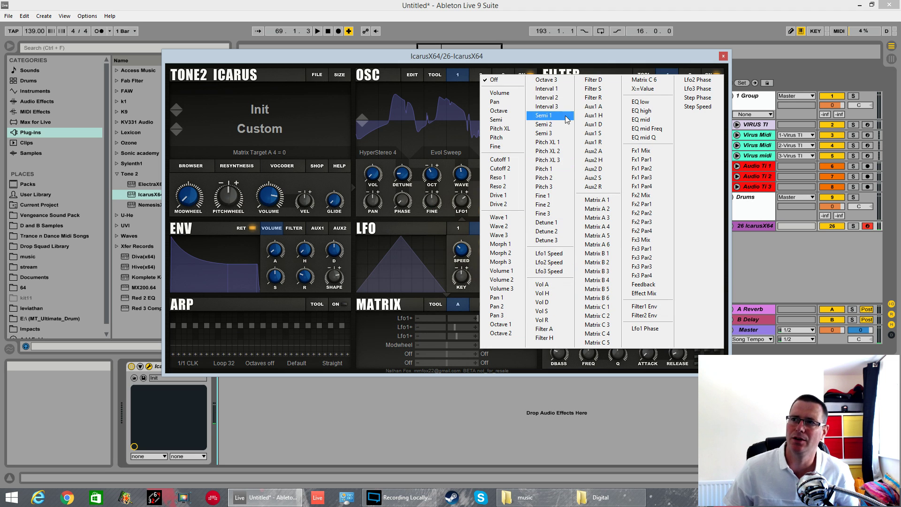
left_click(562, 256)
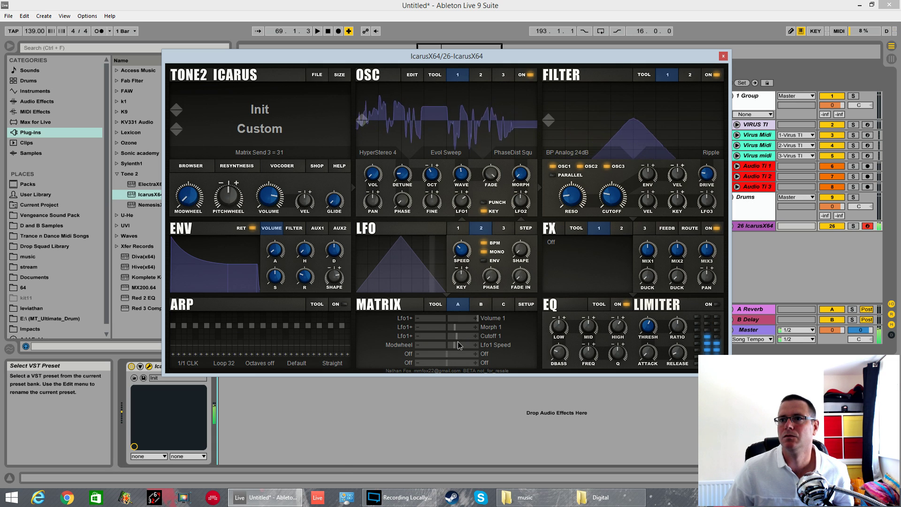
left_click_drag(452, 348, 460, 344)
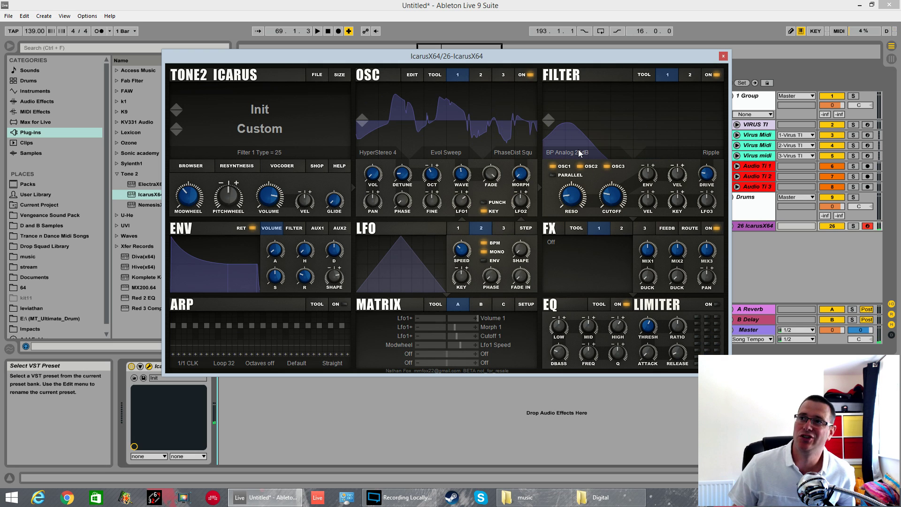
- Display oscillator 2 and switch it on
left_click(488, 74)
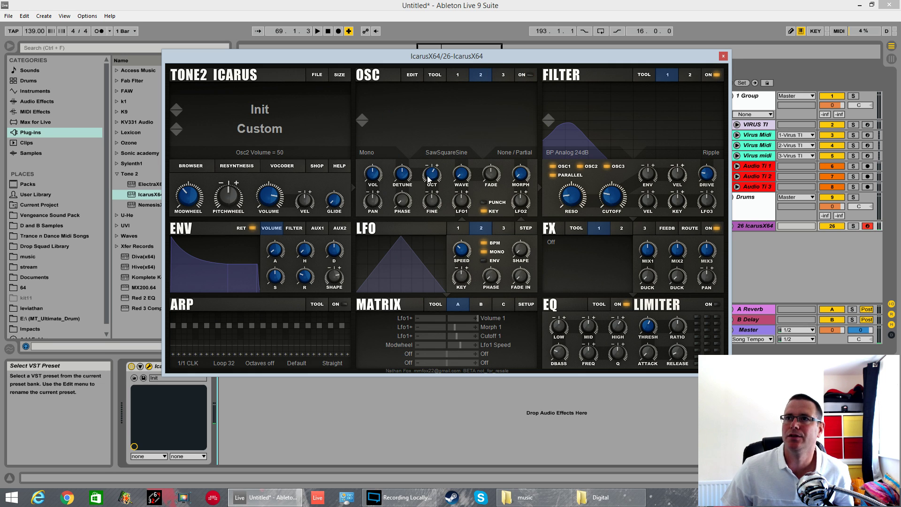
left_click(531, 74)
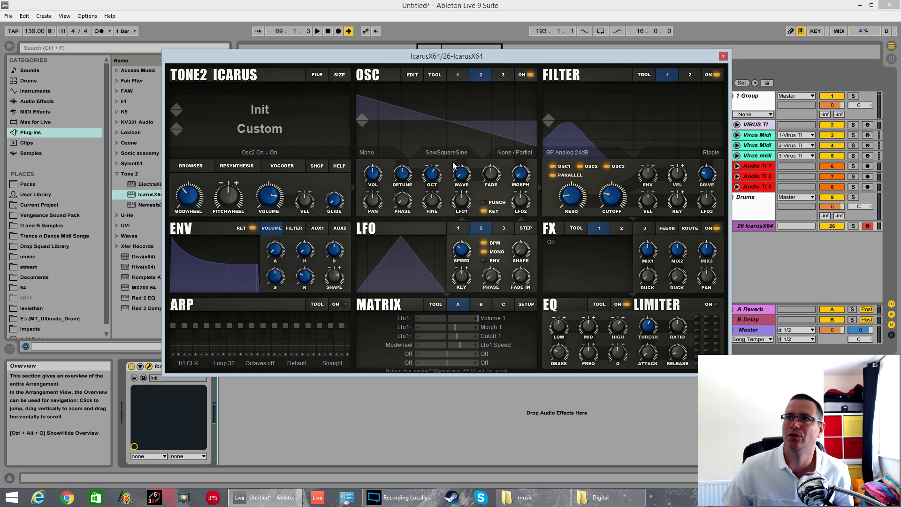
- Shape oscillator 2's wave into a sine, route only oscillator 2 through the active filter 2, and adjust that filter's cutoff
left_click_drag(459, 173, 471, 27)
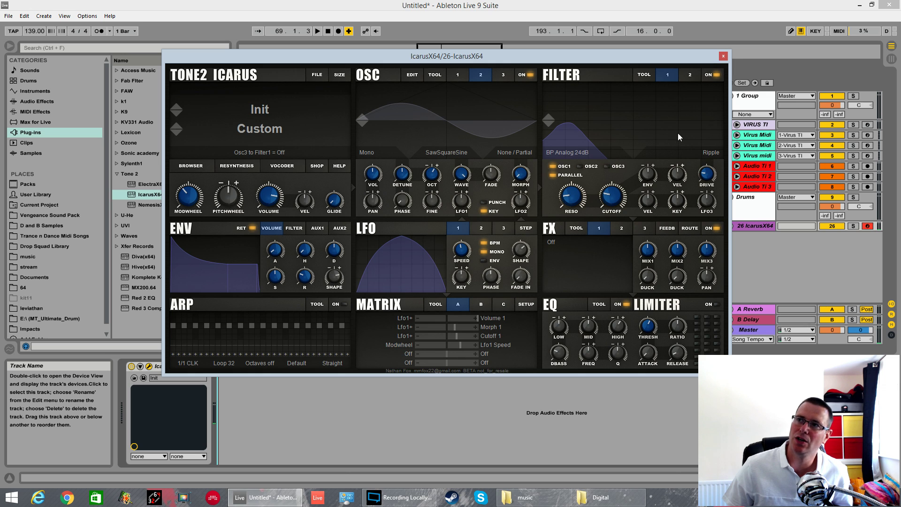
left_click(689, 75)
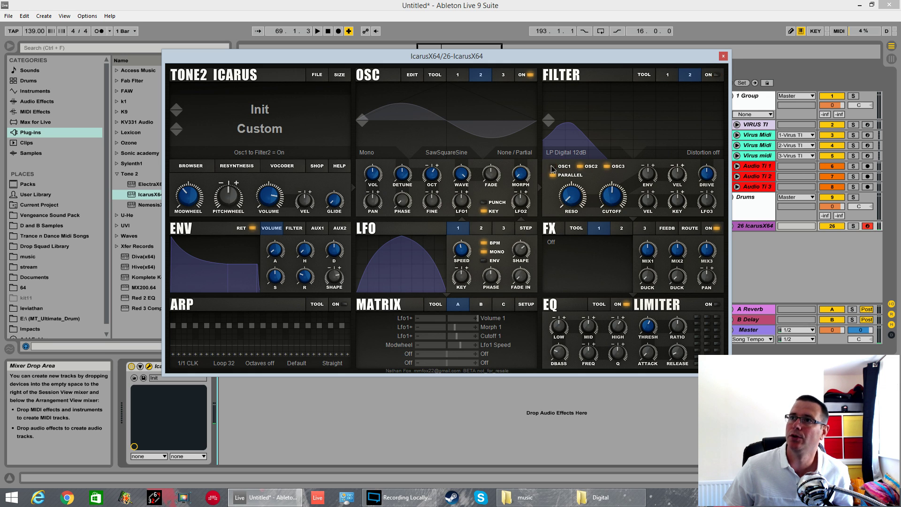
left_click(607, 166)
left_click_drag(619, 206, 618, 211)
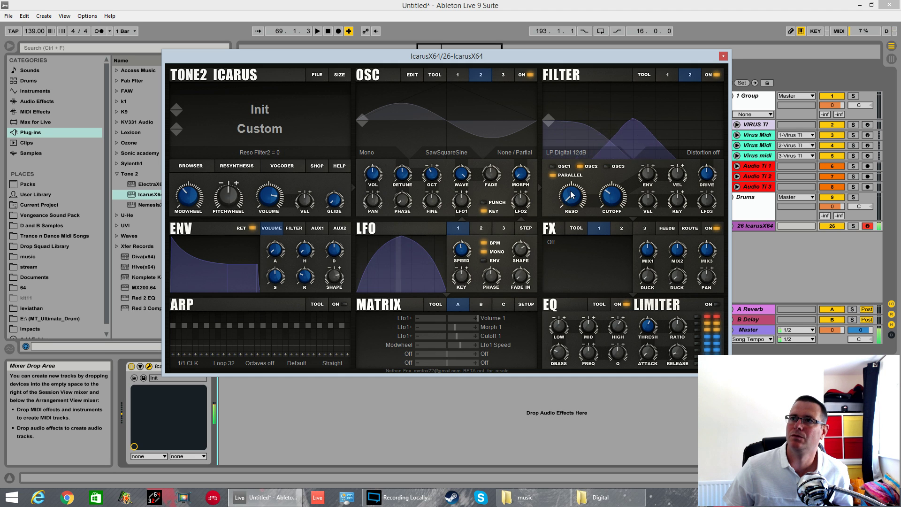
- Route Lfo1+ to Volume 2 in the fifth slot of matrix page A
left_click(408, 360)
left_click(383, 276)
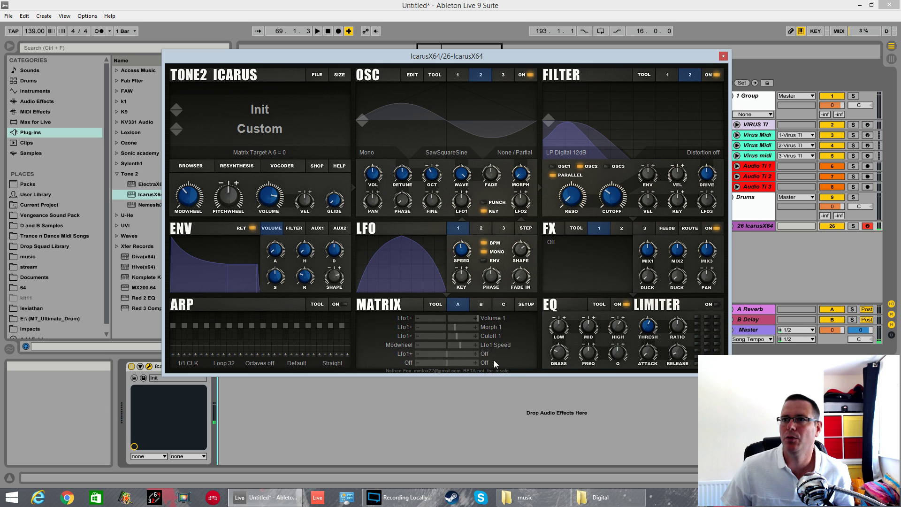
left_click(487, 359)
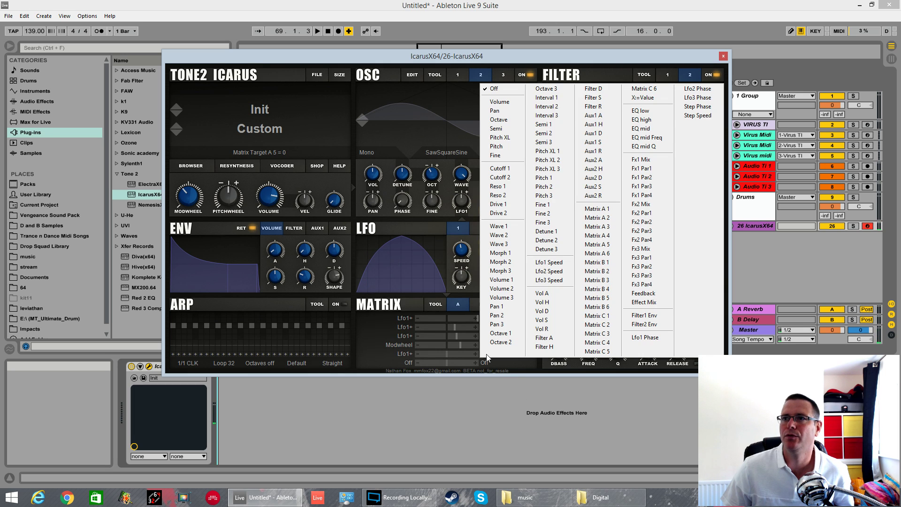
left_click(505, 288)
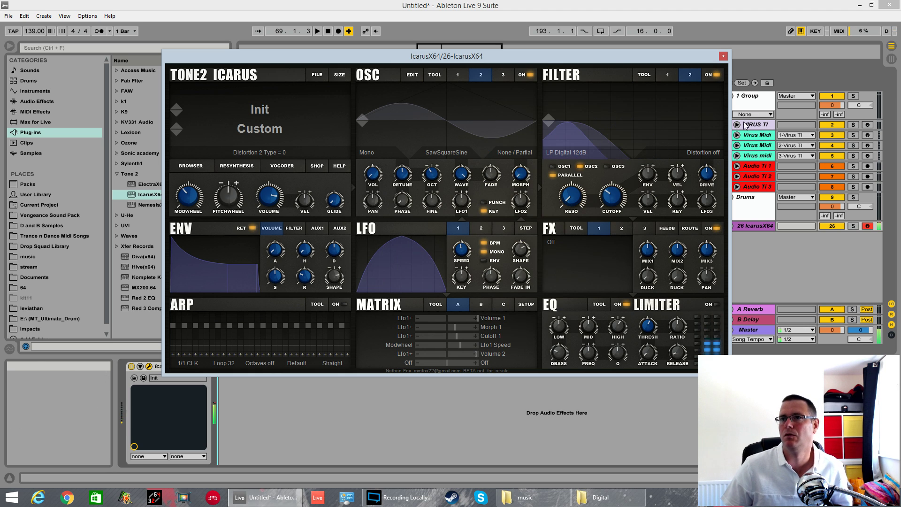
- Load Reverb Cheap as effect 1, with its size at 32.2 m and its mix at 60
left_click(553, 242)
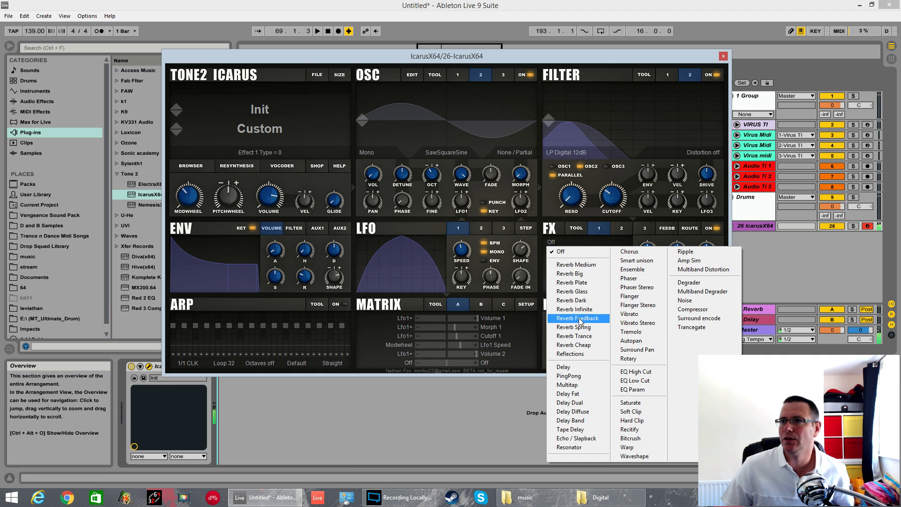
left_click(576, 345)
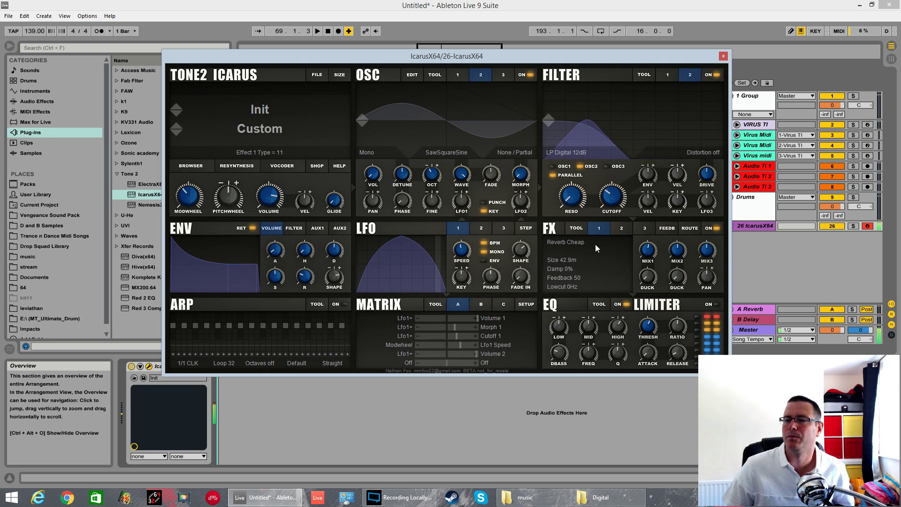
left_click_drag(569, 261, 572, 300)
left_click_drag(650, 252, 651, 246)
left_click_drag(648, 278, 653, 255)
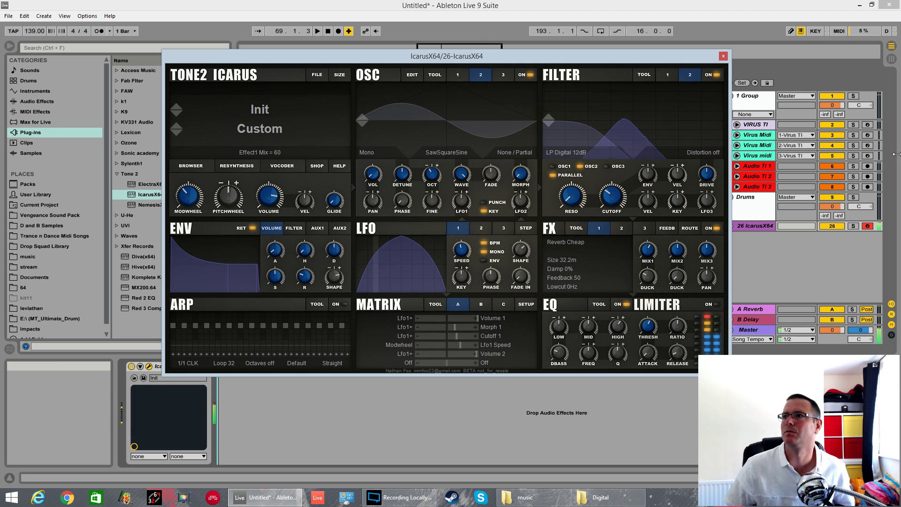
- Unfold the IcarusX64 track beside the plug-in window and lower its track volume to -1.1
left_click_drag(649, 55, 502, 50)
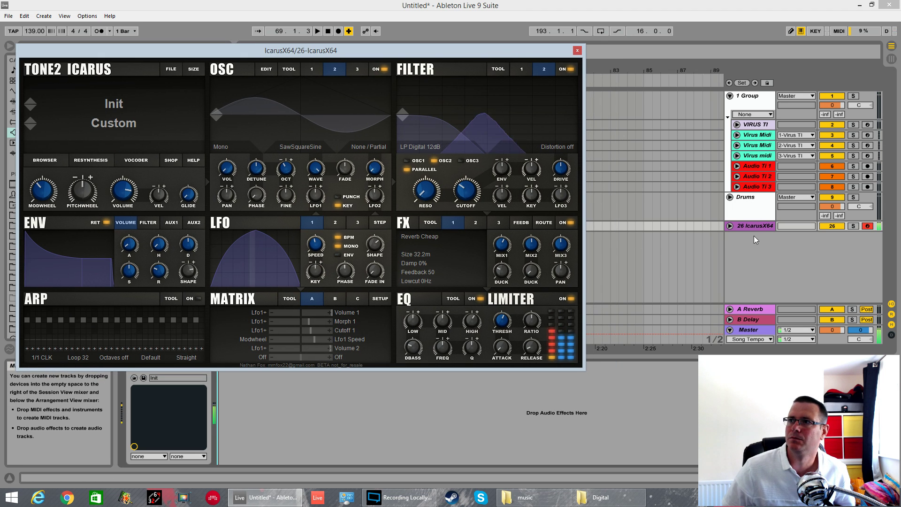
left_click(730, 226)
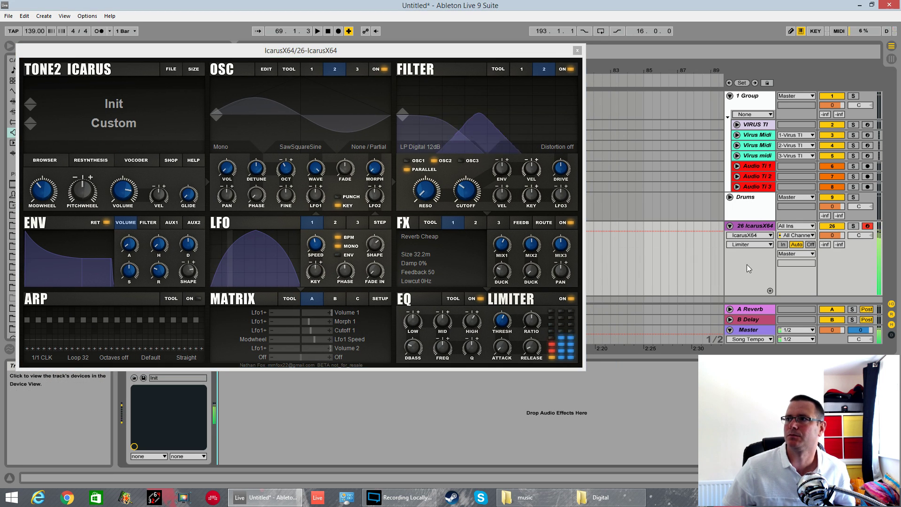
left_click_drag(836, 236, 836, 240)
- Switch off the synth's limiter and reduce the master volume to 66
left_click(567, 299)
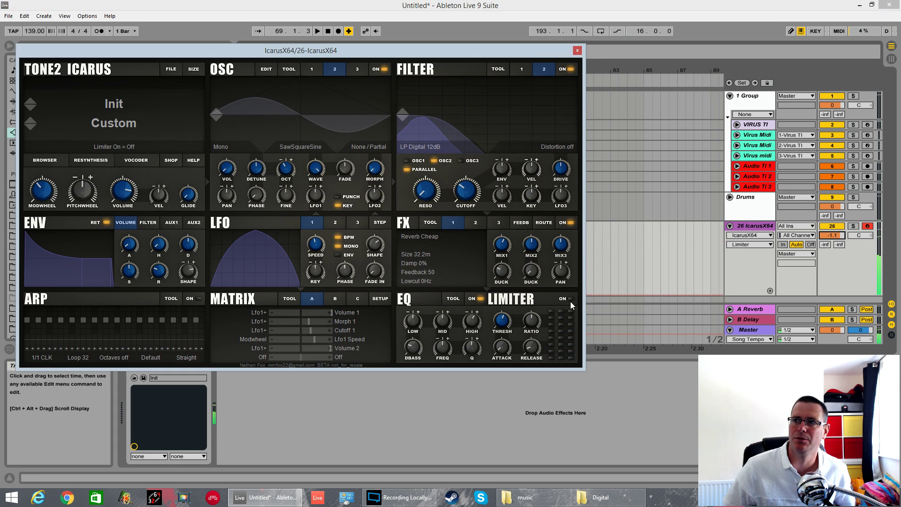
left_click(121, 200)
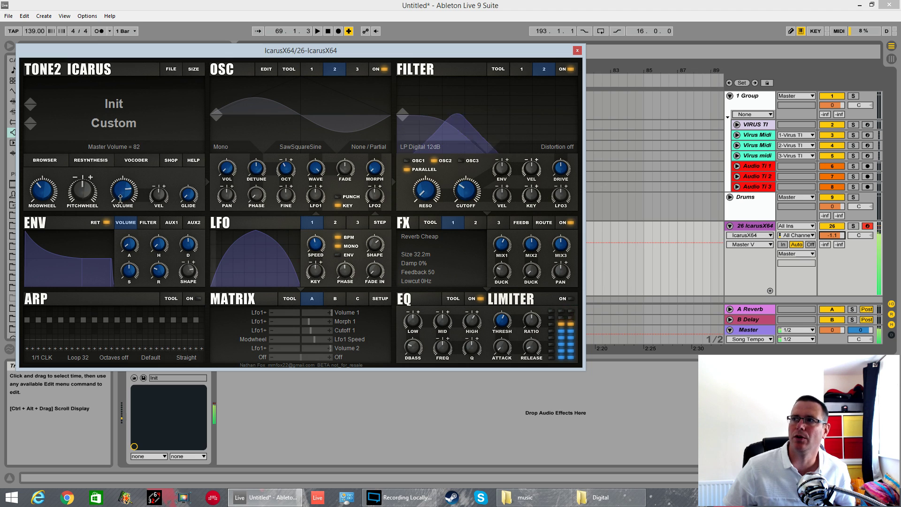
left_click_drag(120, 203, 124, 230)
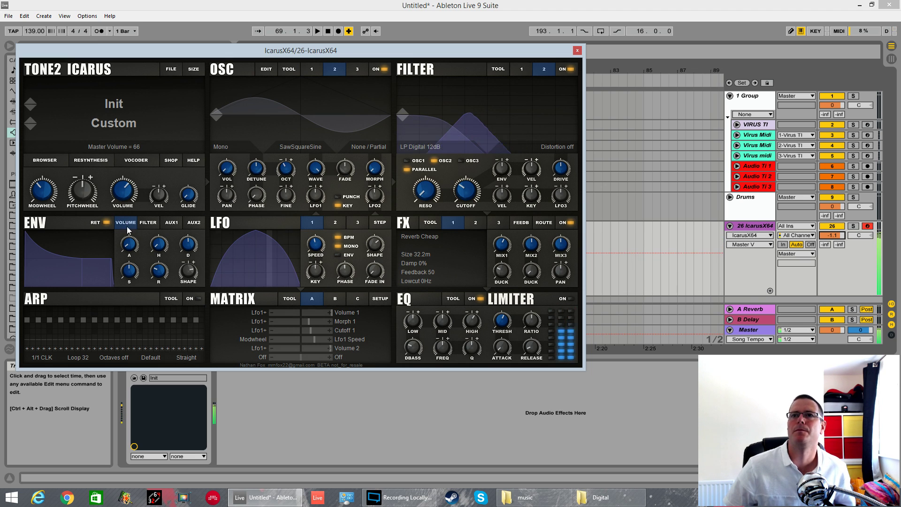
- Load the Fox 25 wavetable from the file folder into oscillator 3 and switch that oscillator on
left_click_drag(296, 50, 400, 44)
left_click(460, 64)
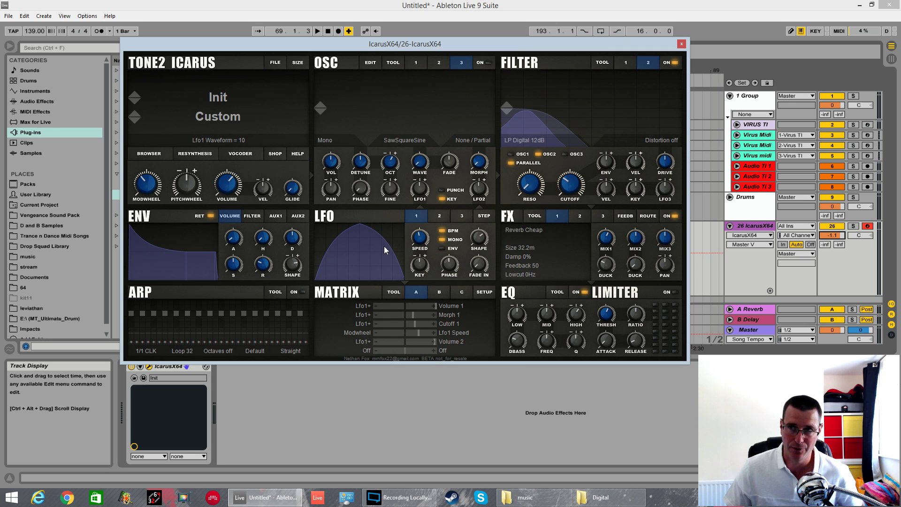
left_click(484, 215)
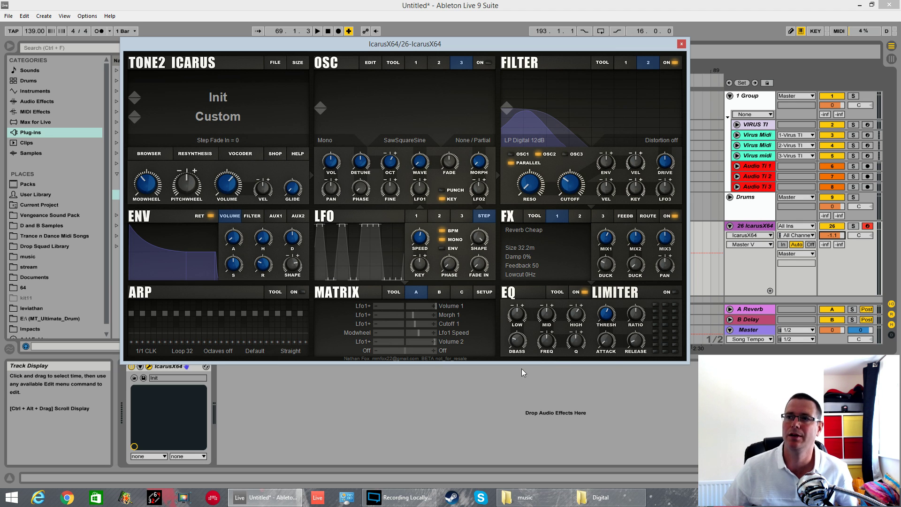
left_click(633, 419)
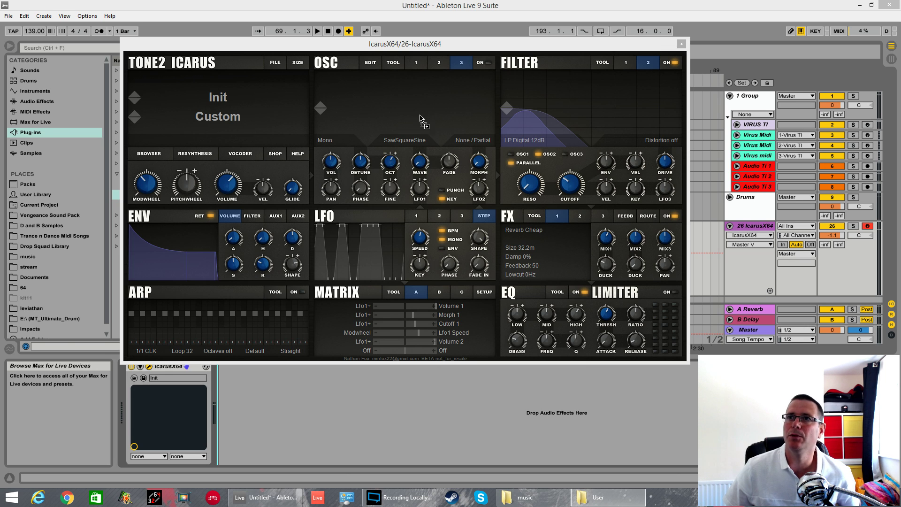
left_click(482, 63)
- Switch off oscillators 2 and 1 to hear oscillator 3 alone, and display oscillator 3 again
left_click(440, 64)
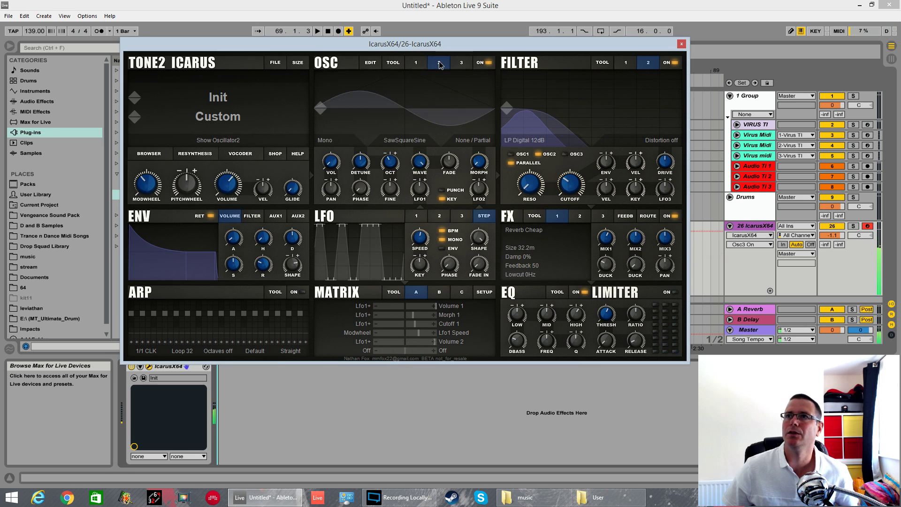
left_click(487, 63)
left_click(415, 65)
left_click(485, 63)
left_click(468, 64)
- Route oscillator 3 through filter 1, keeping oscillator 2 out of that filter
left_click(624, 65)
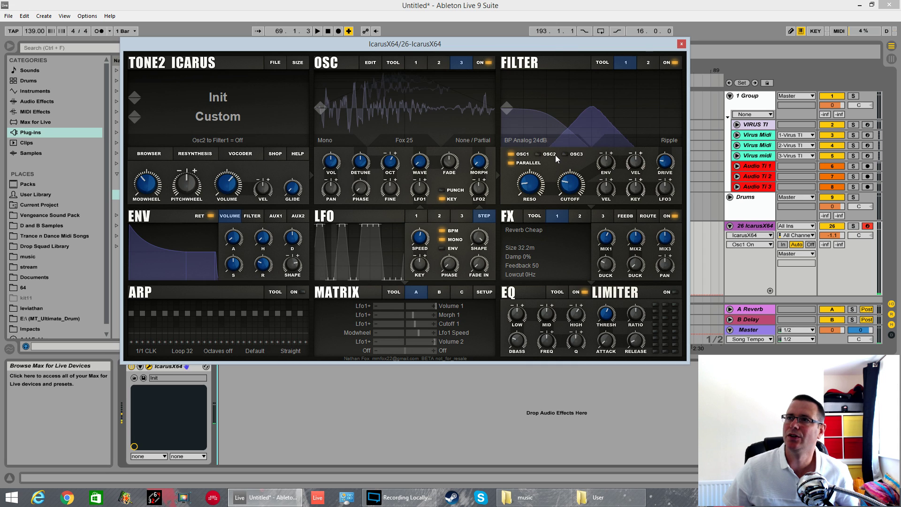
left_click(538, 154)
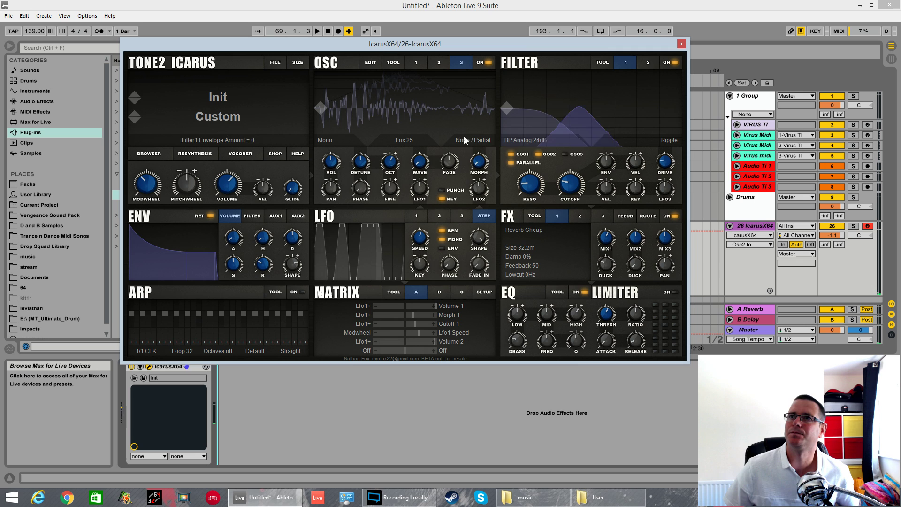
left_click(329, 160)
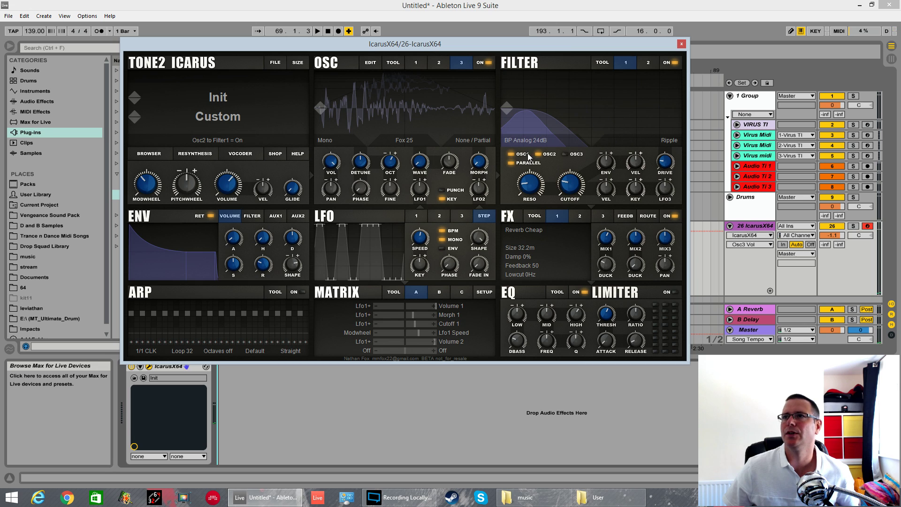
left_click(565, 155)
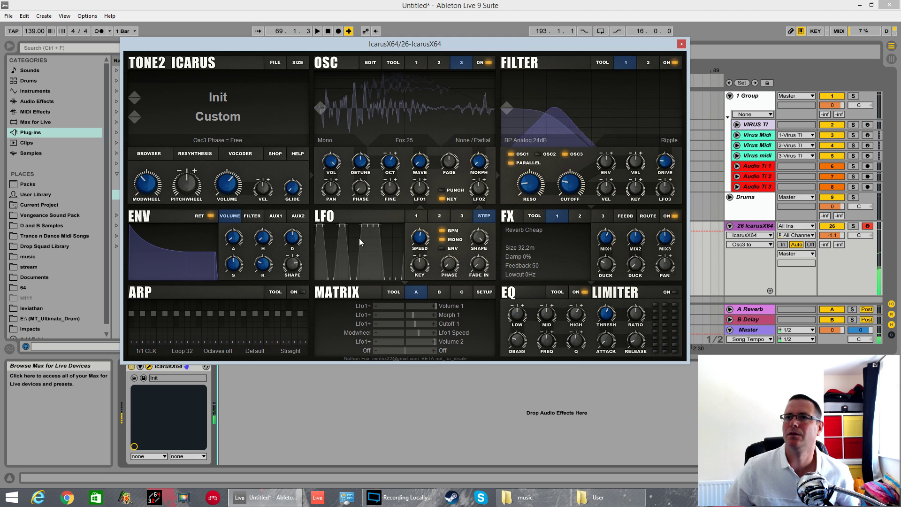
- Lower oscillator 3's octave and set its wave position to about 6.06
left_click_drag(420, 163, 421, 148)
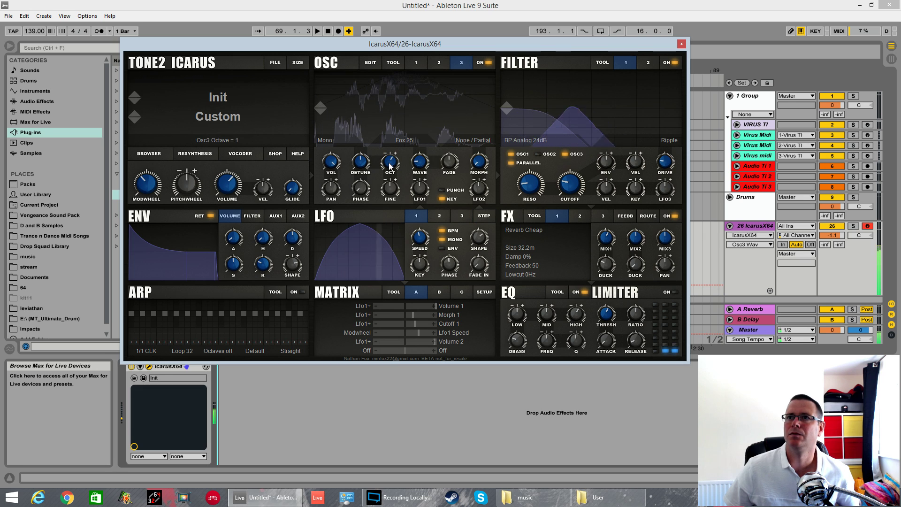
left_click_drag(418, 172, 426, 151)
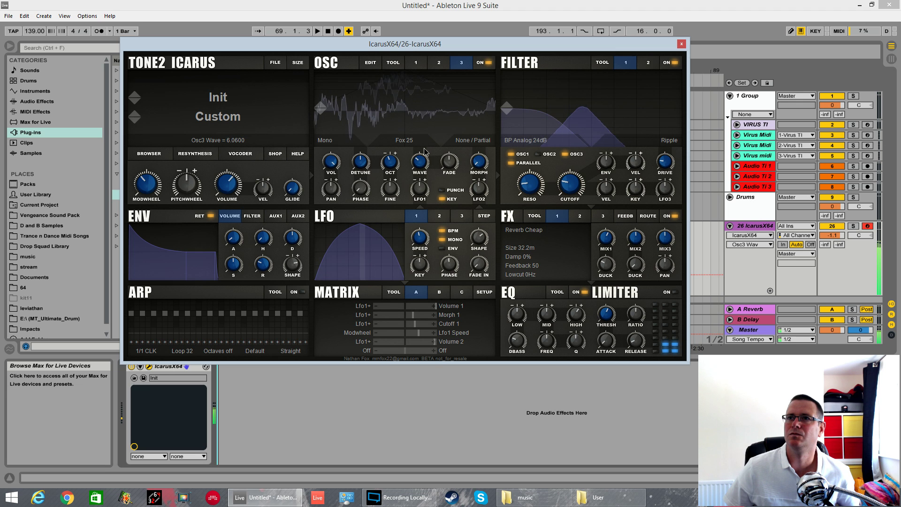
- Route Lfo1+ to Wave 3 by a small positive amount in matrix A's sixth slot, and set oscillator 3's wave to about 4.42
left_click(367, 350)
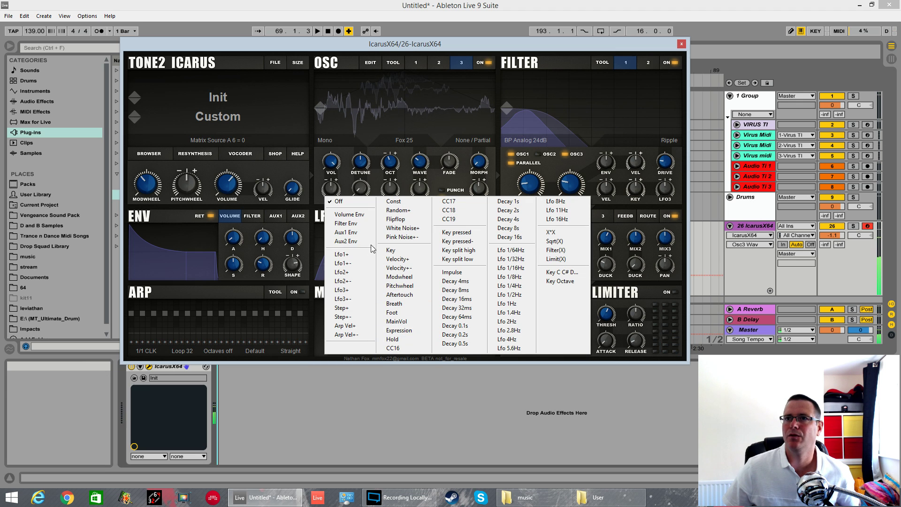
left_click(345, 254)
left_click(442, 351)
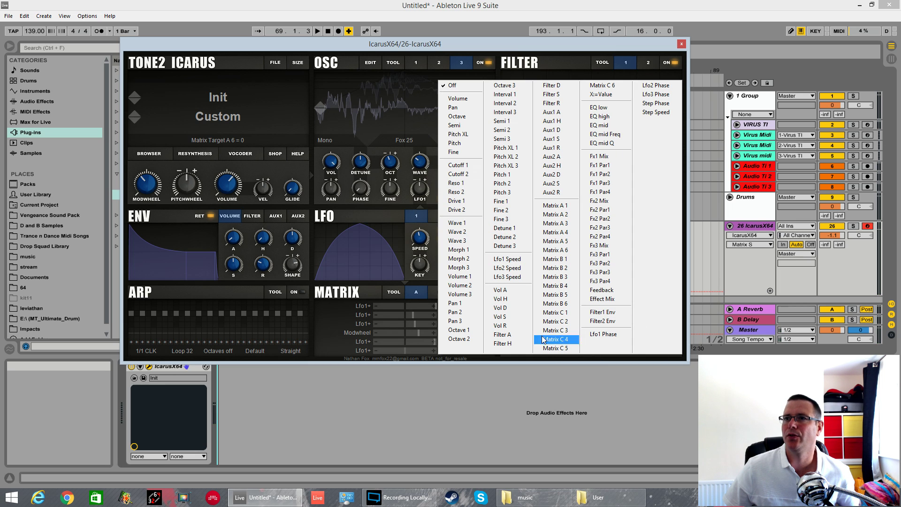
left_click(459, 241)
left_click_drag(417, 350, 409, 353)
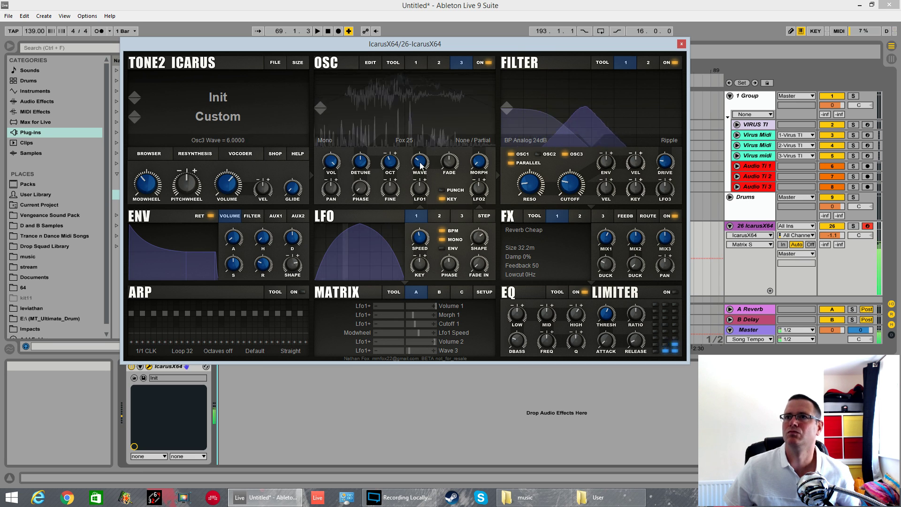
left_click_drag(419, 163, 419, 177)
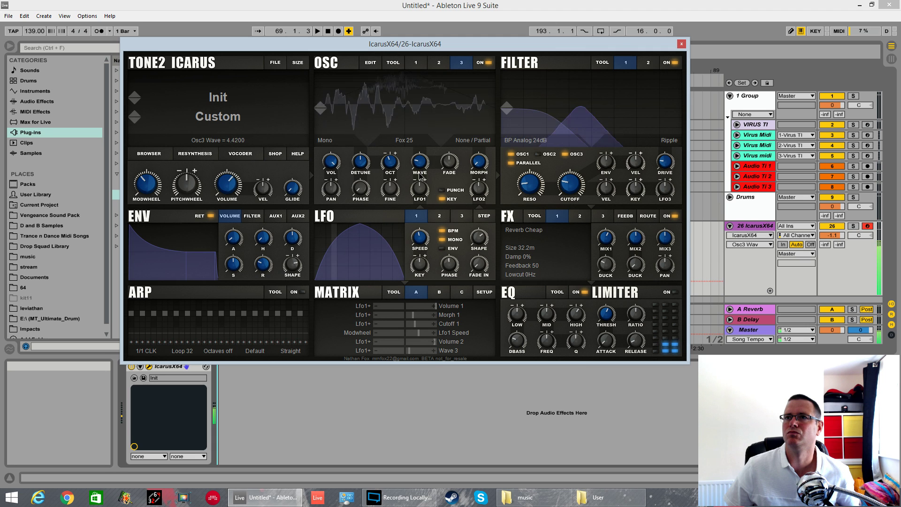
- Set oscillator 3's unison mode to Unison 2 and reduce its detune and volume
left_click(331, 140)
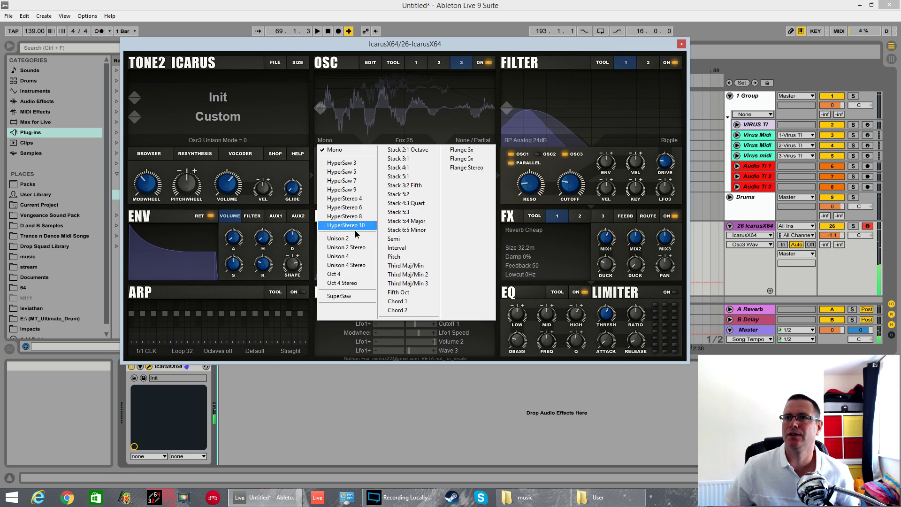
left_click(357, 242)
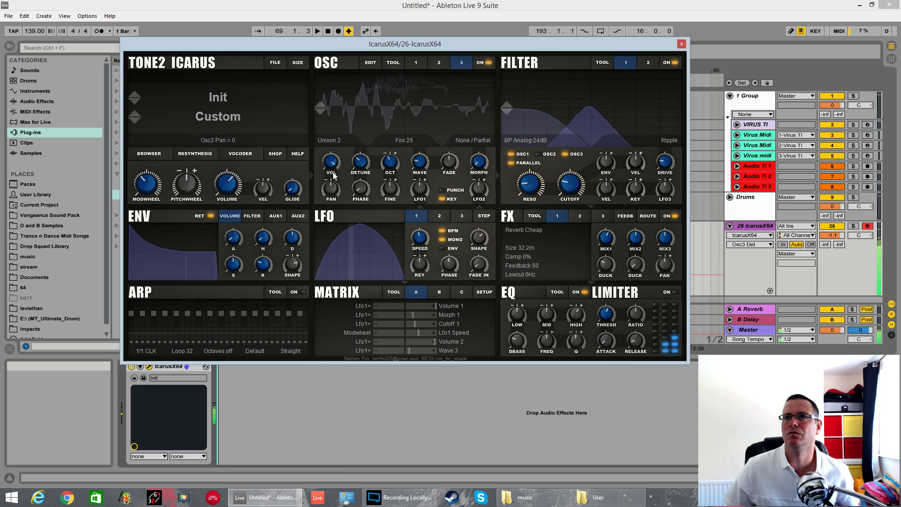
left_click_drag(333, 164, 353, 398)
- Route Lfo1+ to Volume 3 in the first slot of matrix page B
left_click(439, 296)
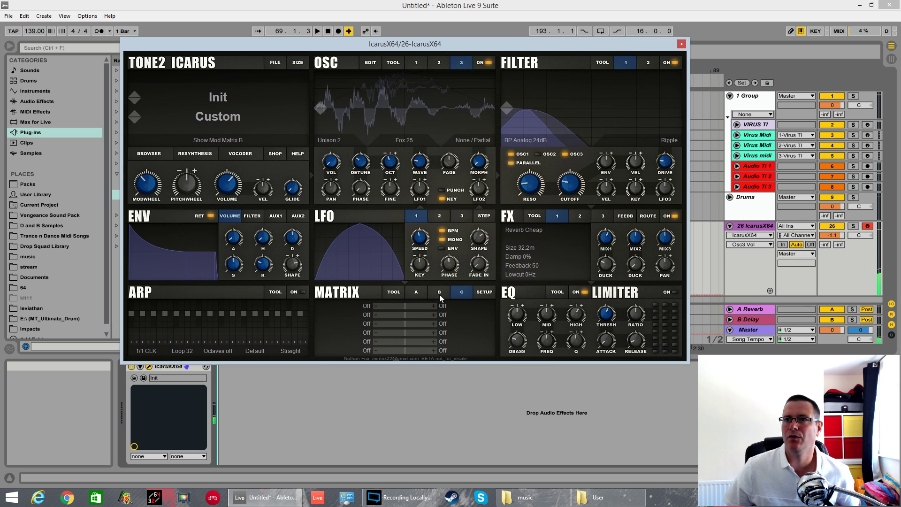
left_click(368, 306)
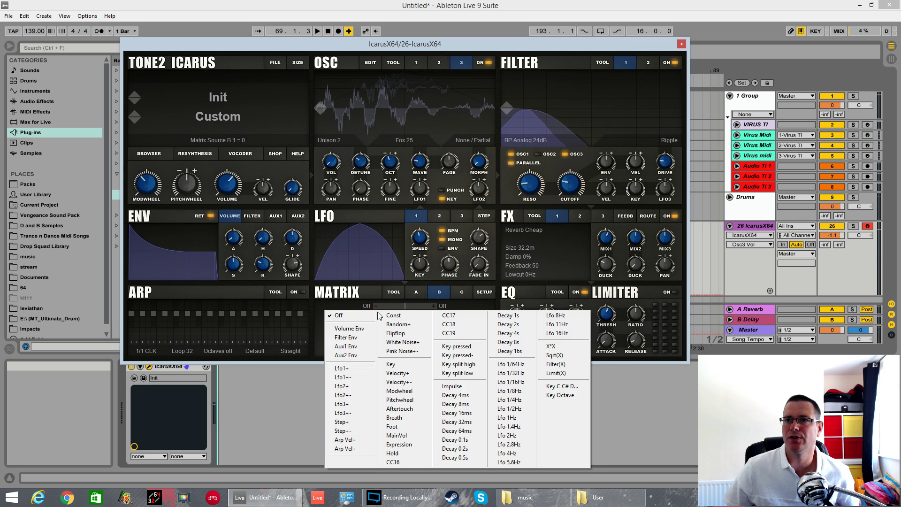
left_click(351, 372)
left_click(443, 308)
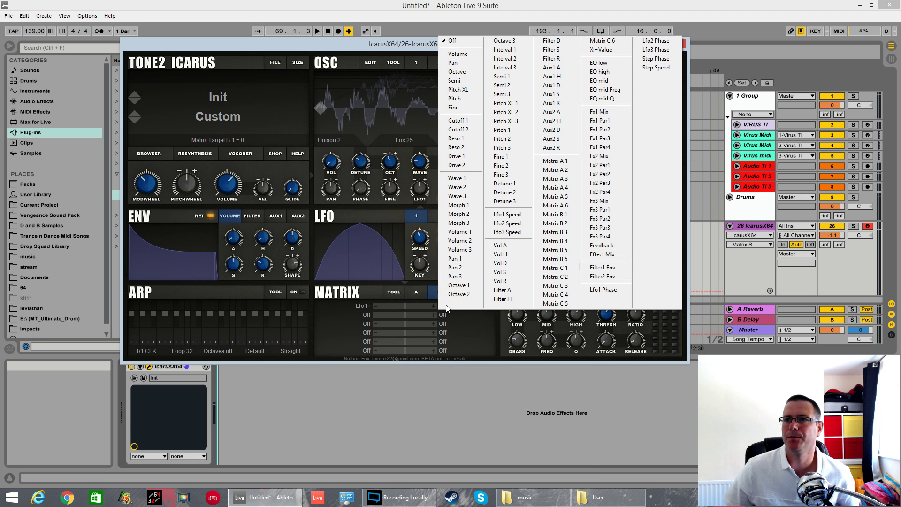
left_click(460, 250)
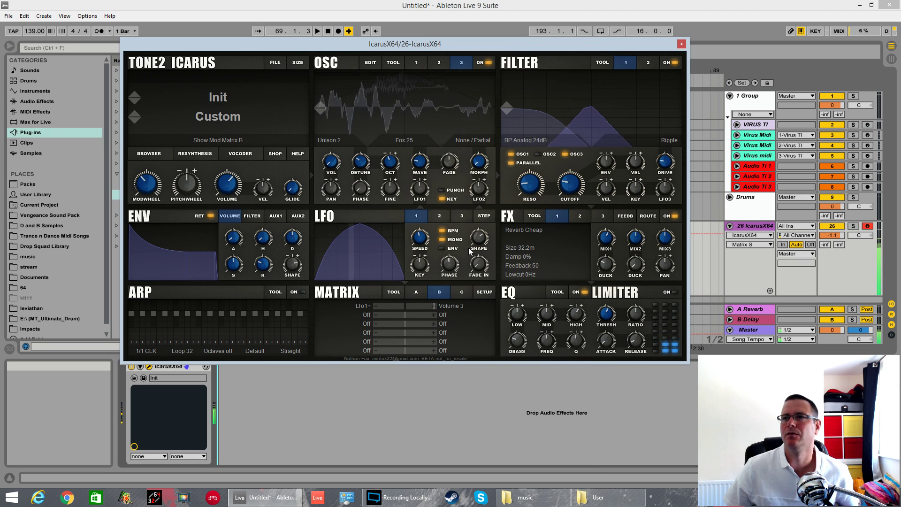
- Try the Grunge morph mode on oscillator 3 and adjust its morph amount
left_click(488, 142)
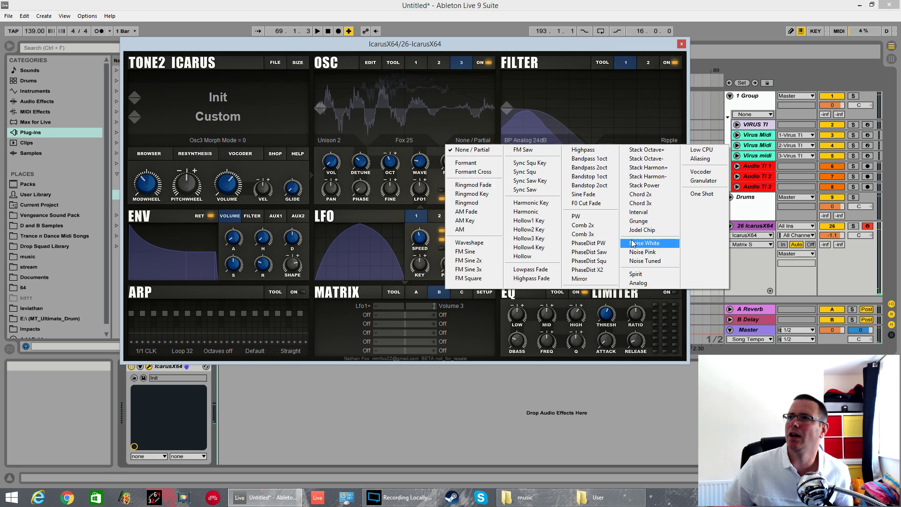
left_click(637, 221)
left_click_drag(479, 163, 541, 168)
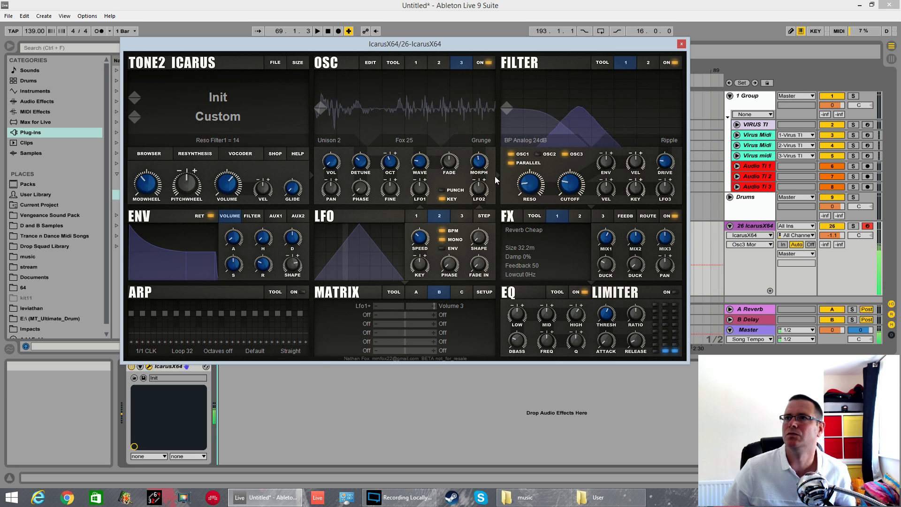
- Feed oscillator 3 into filter 2 and raise filter 2's cutoff
left_click(648, 64)
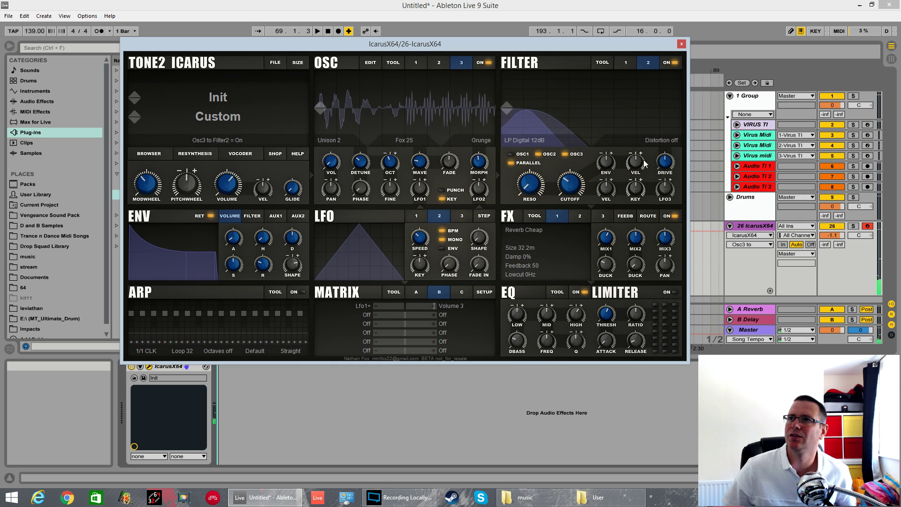
left_click(643, 62)
left_click(650, 63)
left_click(630, 66)
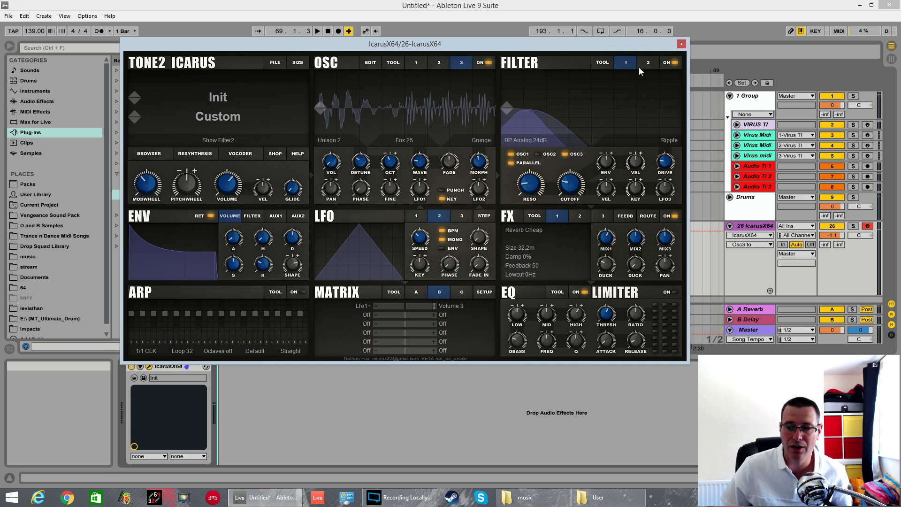
left_click(648, 63)
left_click_drag(562, 193, 582, 187)
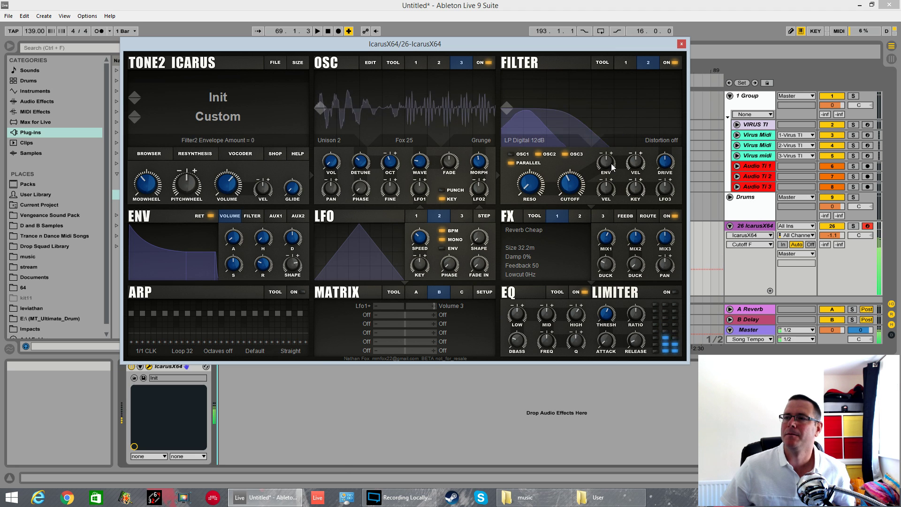
- Route Lfo1+ to Cutoff 2 by a small positive amount in the second slot of matrix page B
left_click(368, 315)
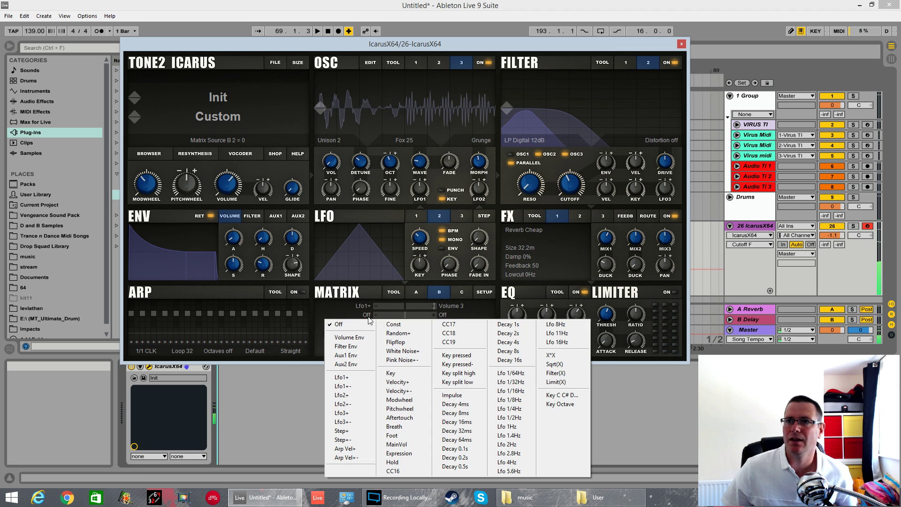
left_click(352, 377)
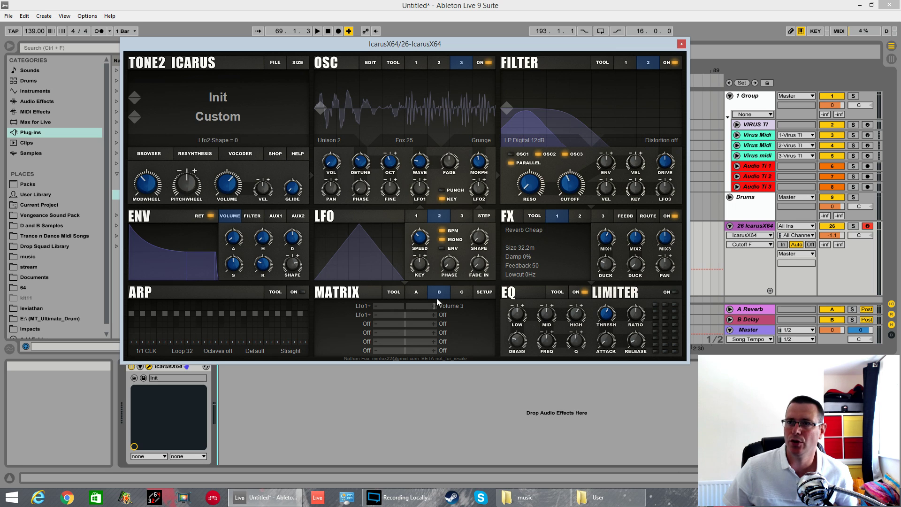
left_click(442, 315)
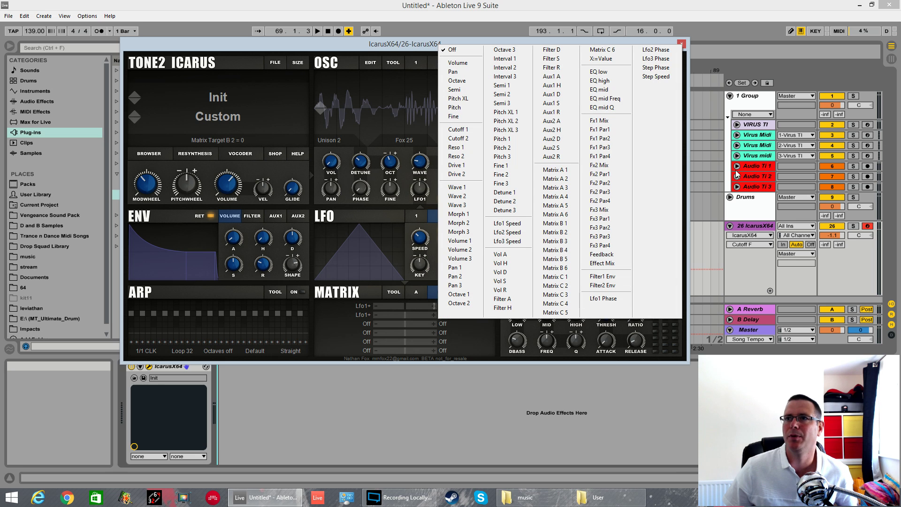
left_click(477, 140)
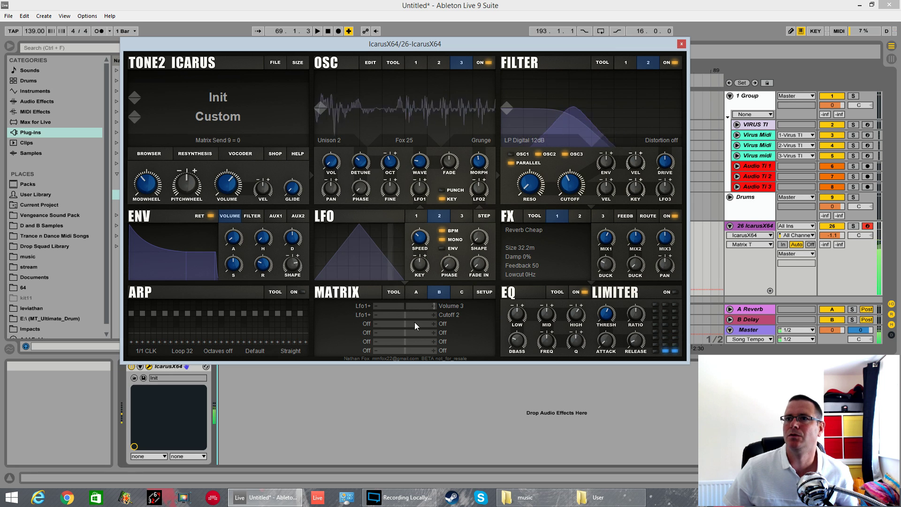
left_click_drag(410, 316, 413, 315)
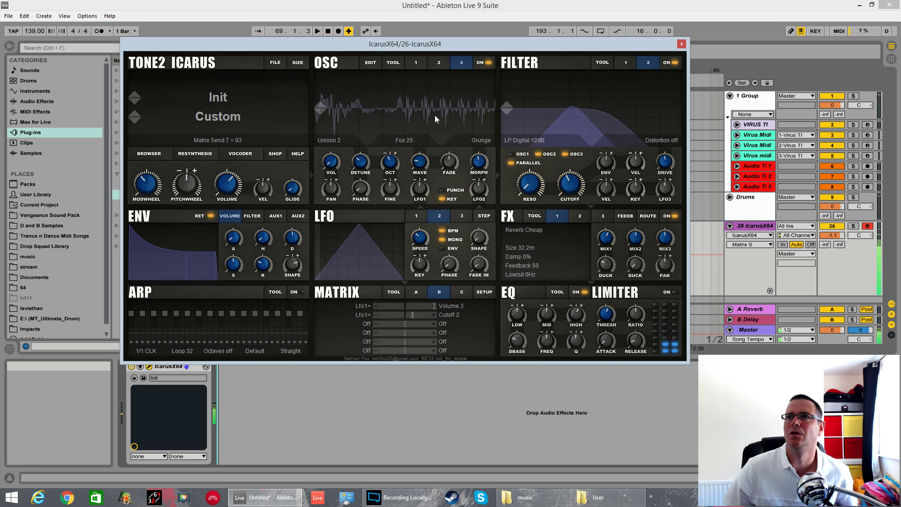
- Turn oscillators 2 and 1 back on
left_click(439, 62)
left_click(481, 62)
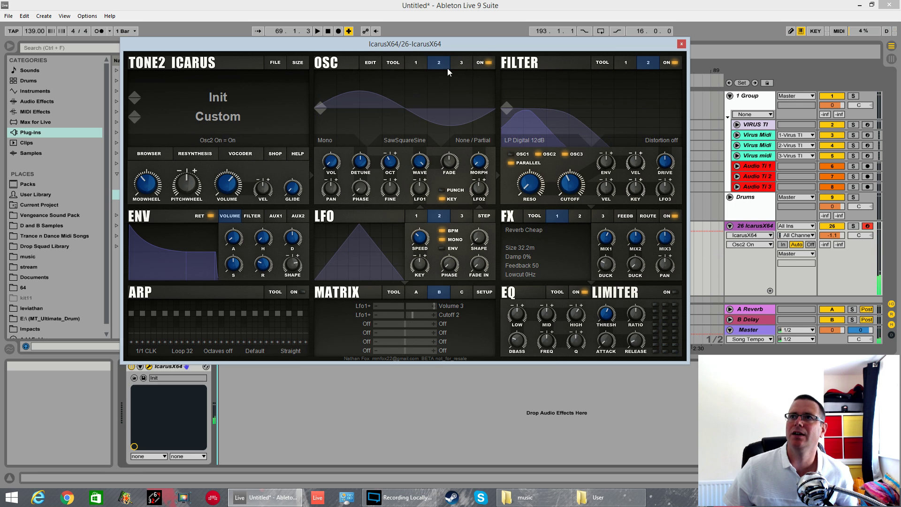
left_click(416, 64)
left_click(488, 63)
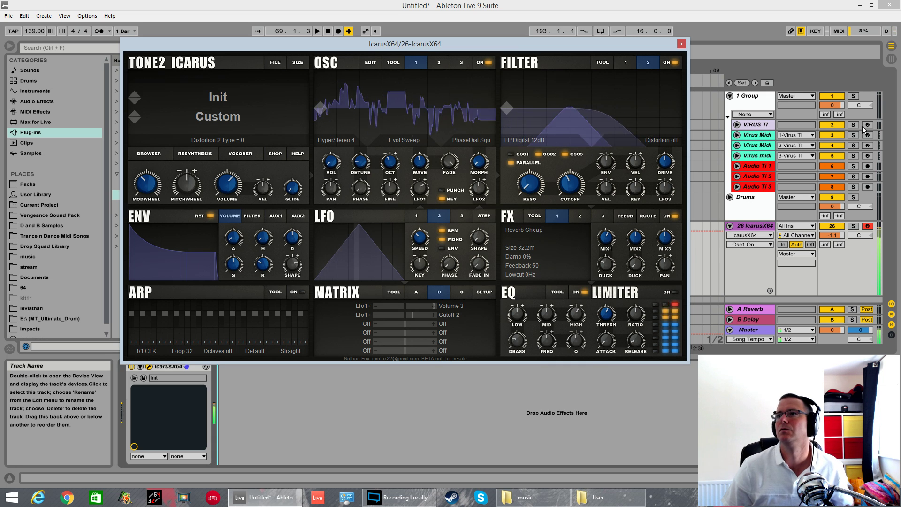
- Adjust LFO 1's shape and set the Reverb Cheap effect's low cut to 269 Hz
left_click(417, 216)
left_click_drag(482, 241, 470, 195)
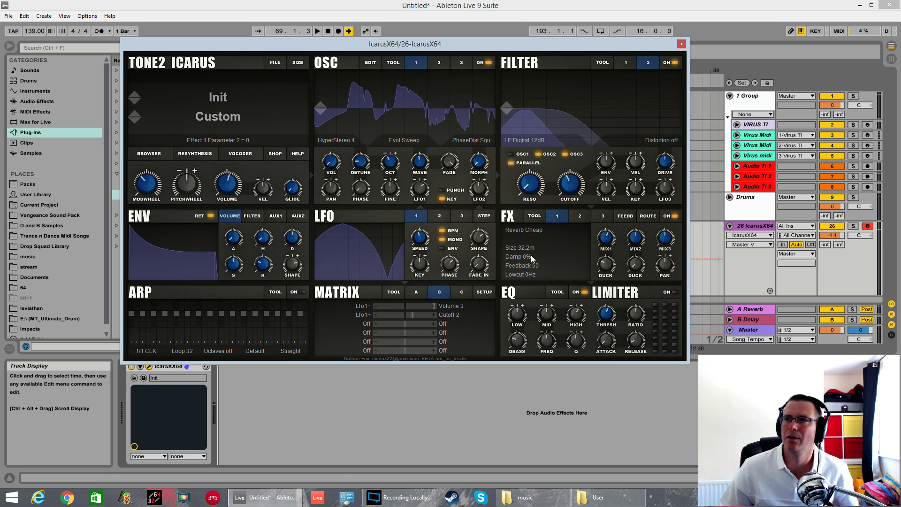
left_click_drag(529, 274, 550, 224)
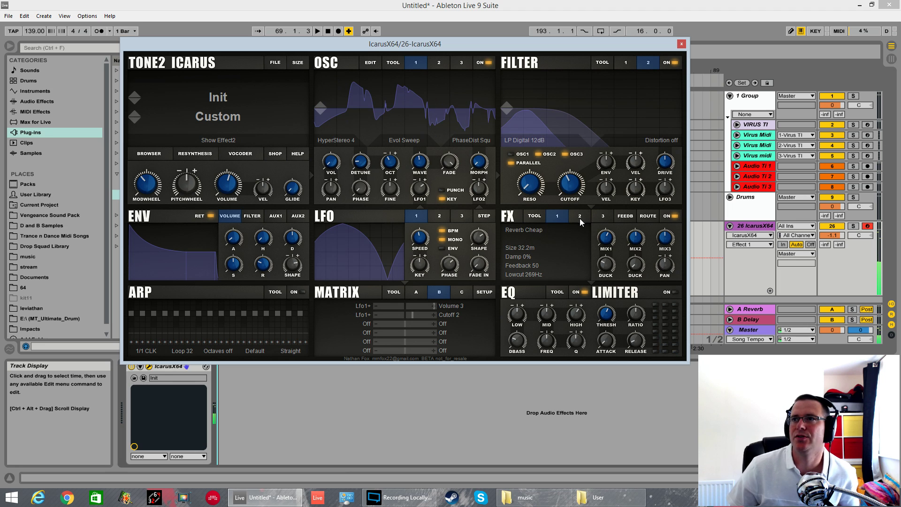
- Set oscillator 3's morph mode to Ringmod and apply the morph to its wavetable
left_click(440, 63)
left_click(462, 62)
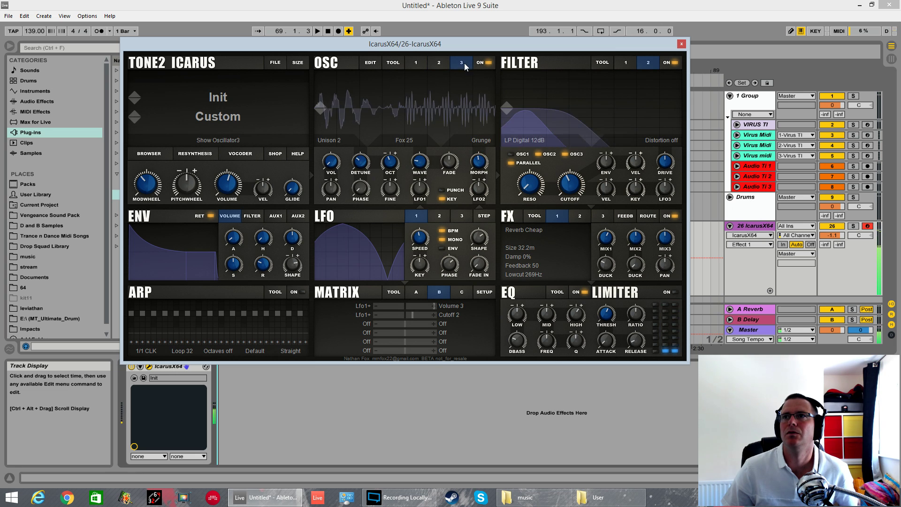
left_click_drag(478, 162, 506, 173)
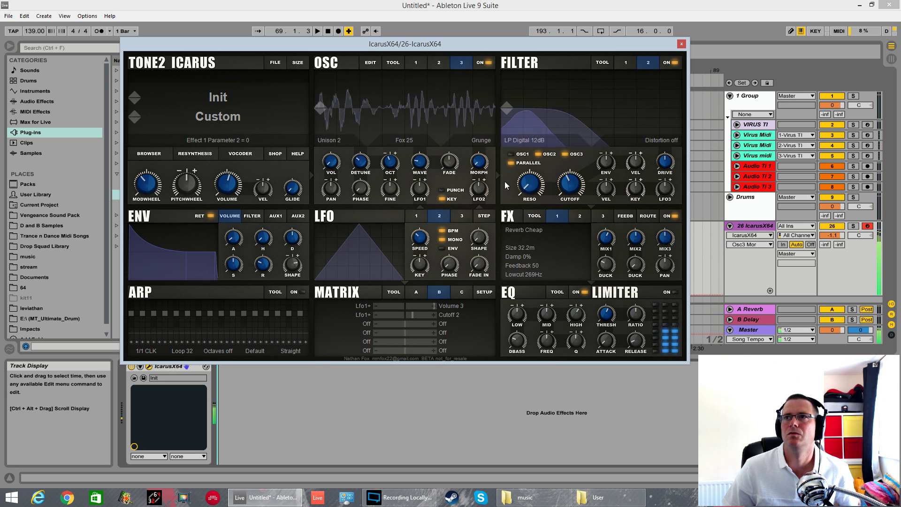
left_click(483, 142)
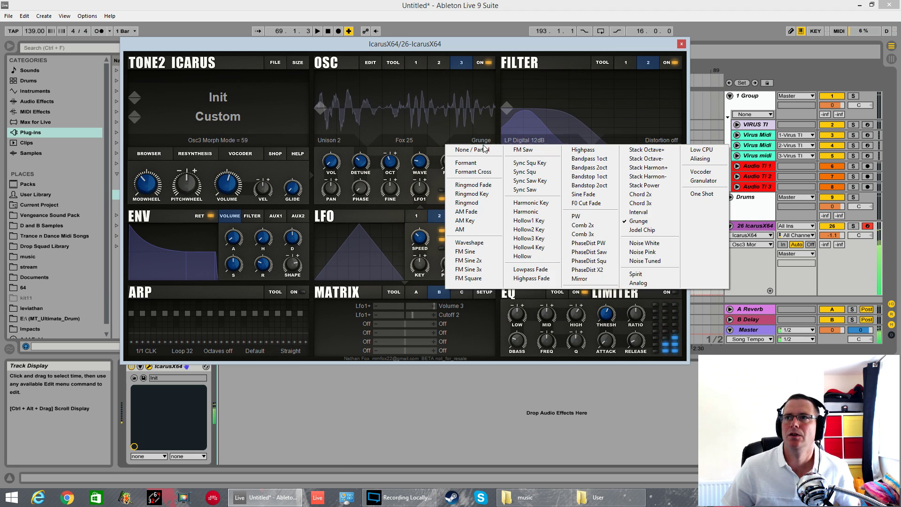
left_click(467, 202)
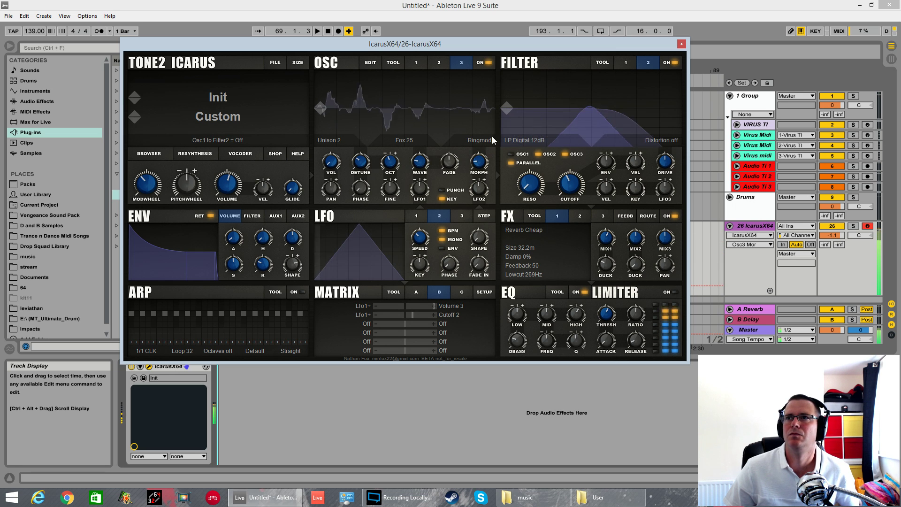
left_click(393, 62)
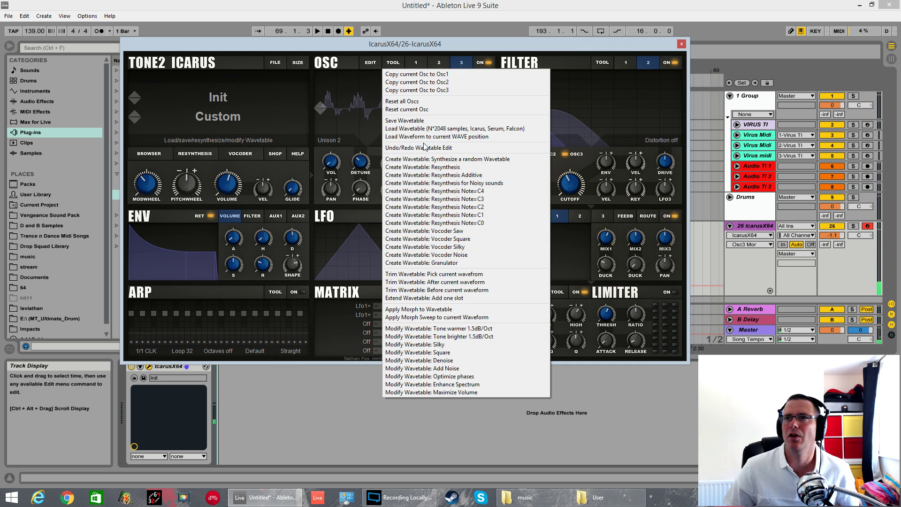
left_click(440, 310)
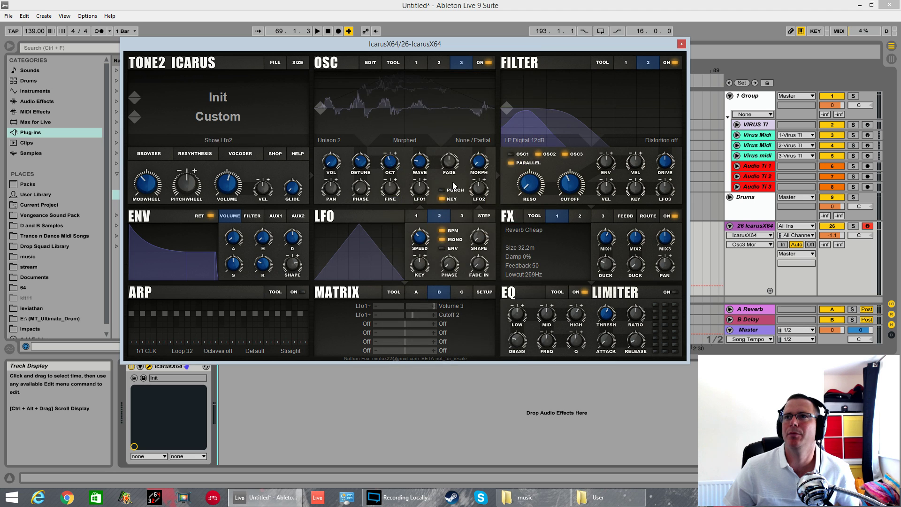
- Set oscillator 3's new morph mode to PhaseDist Squ and adjust its morph amount
left_click(478, 140)
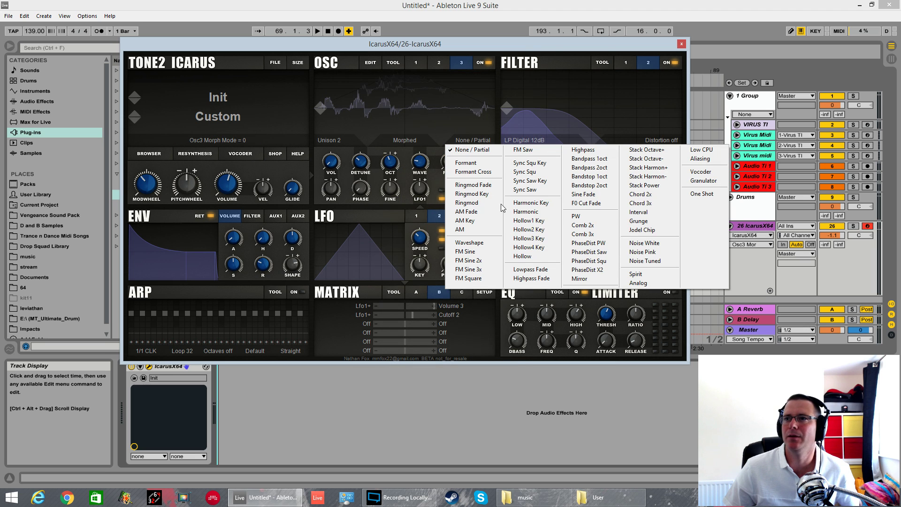
left_click(582, 261)
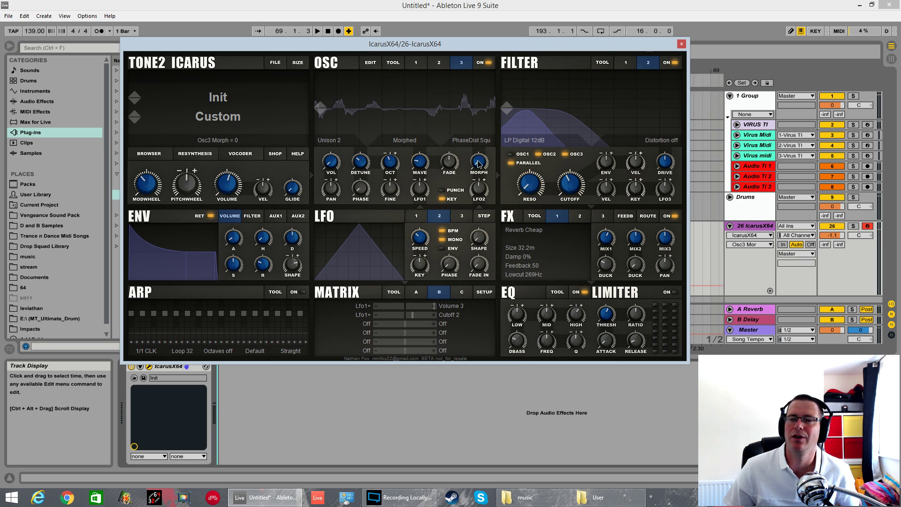
left_click_drag(479, 163, 506, 182)
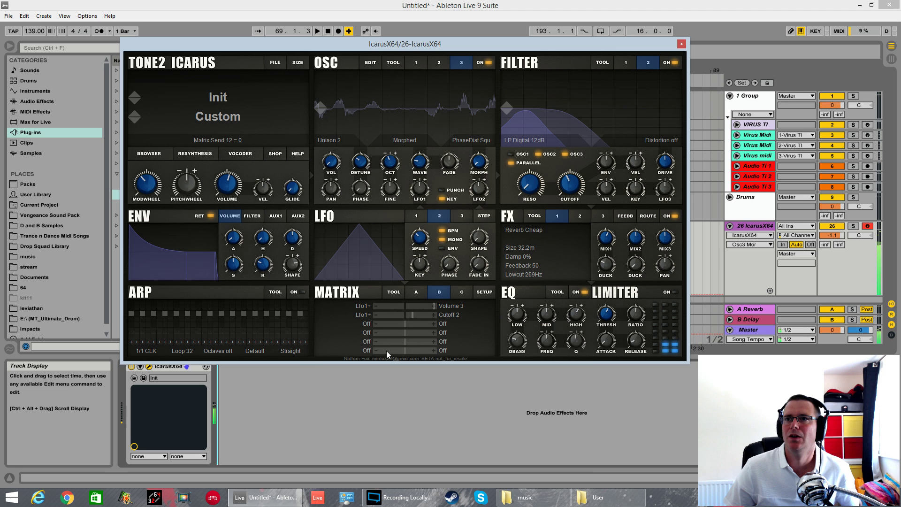
- Route Lfo1+ to Morph 3 with an amount of 62 in the third slot of matrix page B
left_click(363, 323)
left_click(350, 384)
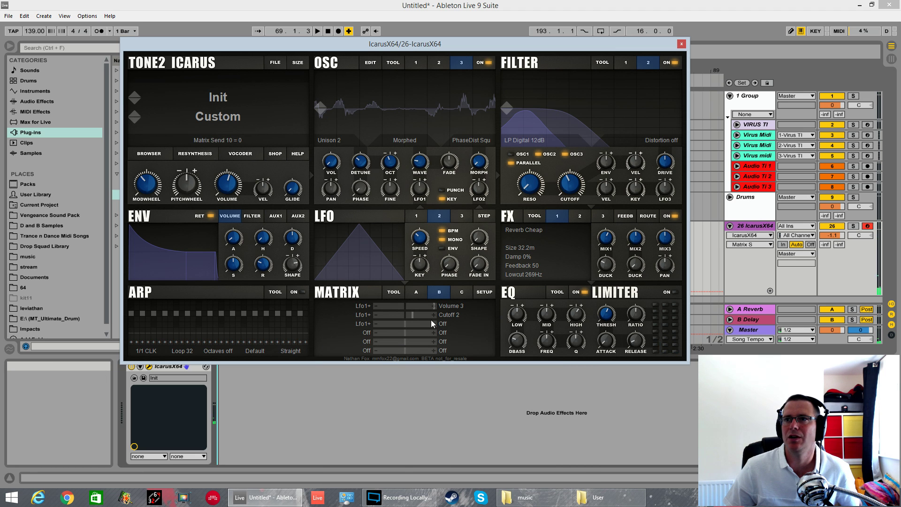
left_click(442, 325)
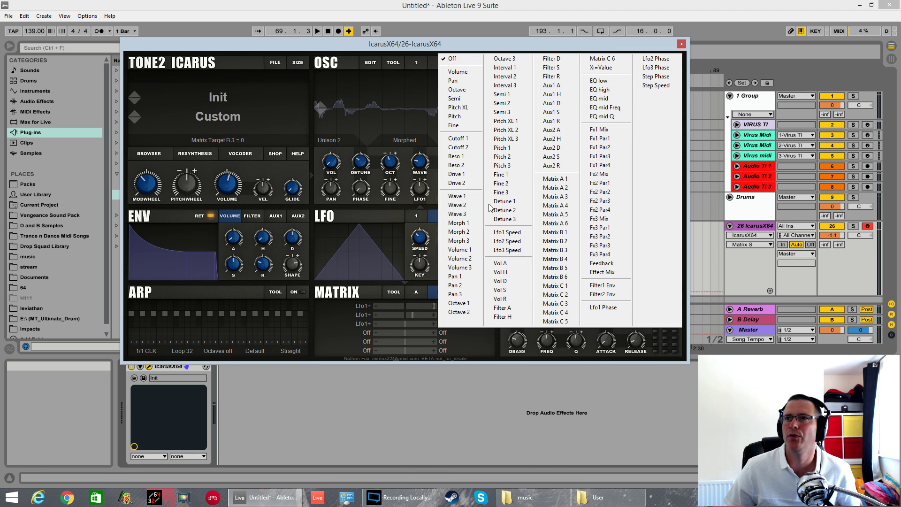
left_click(459, 241)
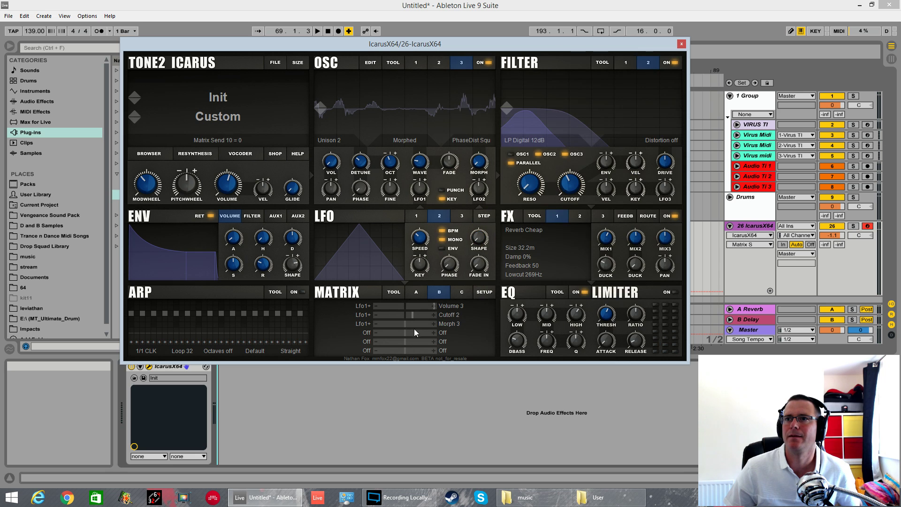
left_click_drag(410, 323, 424, 324)
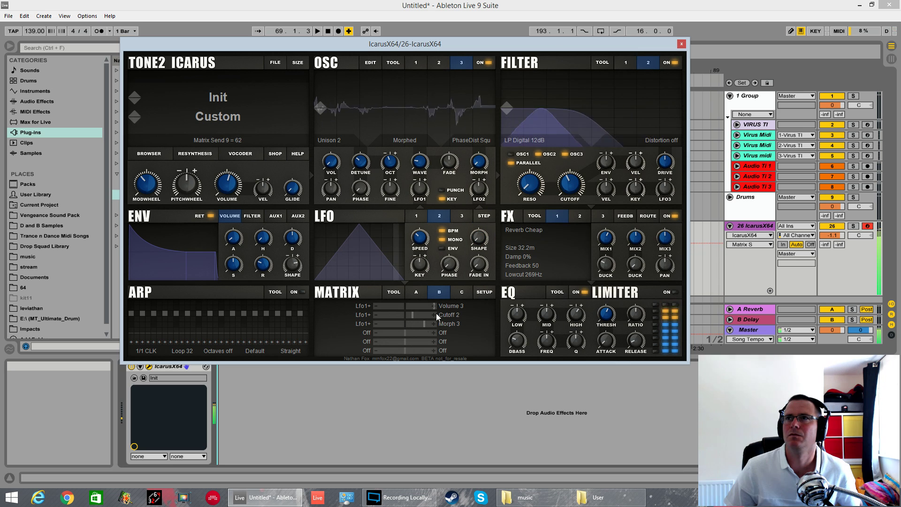
- Set oscillator 3's volume to about 7 and adjust its octave
left_click(335, 163)
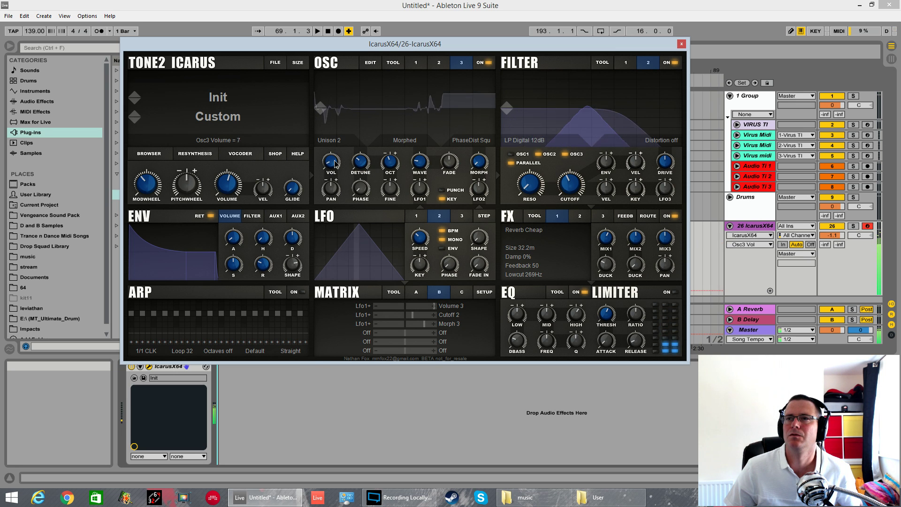
left_click_drag(392, 163, 402, 154)
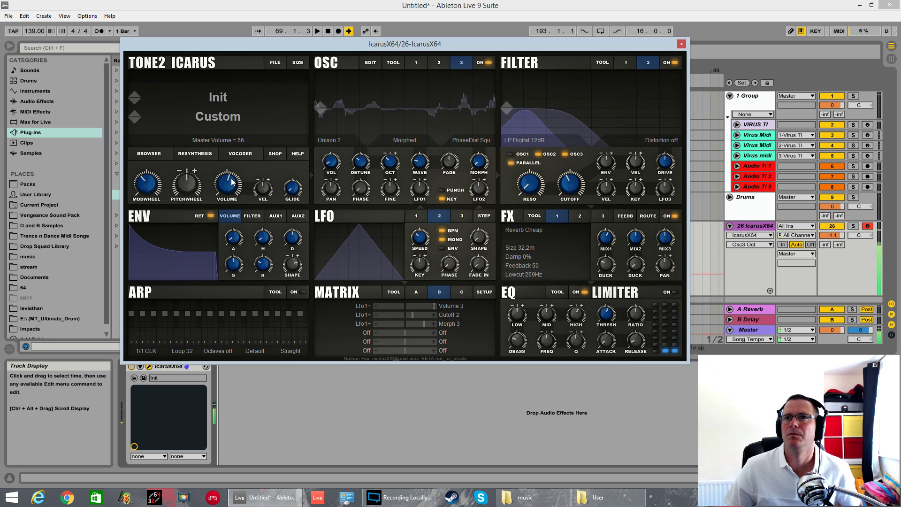
- Set the Lfo1+ to Morph 3 amount to -33 and rebalance the master volume
left_click_drag(229, 181, 229, 186)
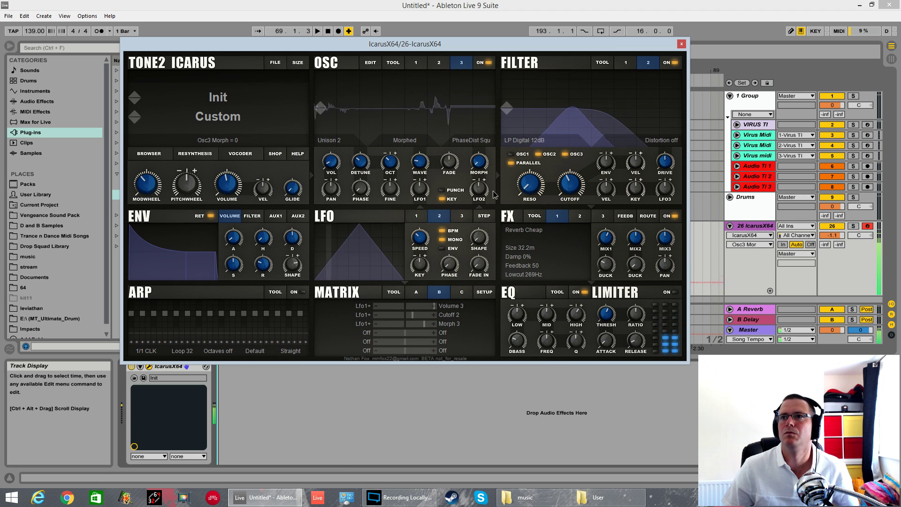
left_click_drag(424, 324, 400, 325)
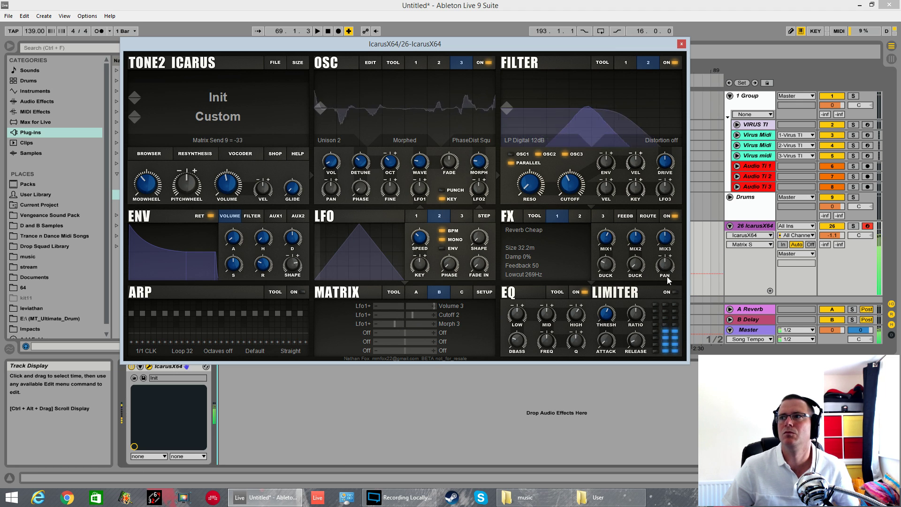
left_click_drag(223, 187, 242, 172)
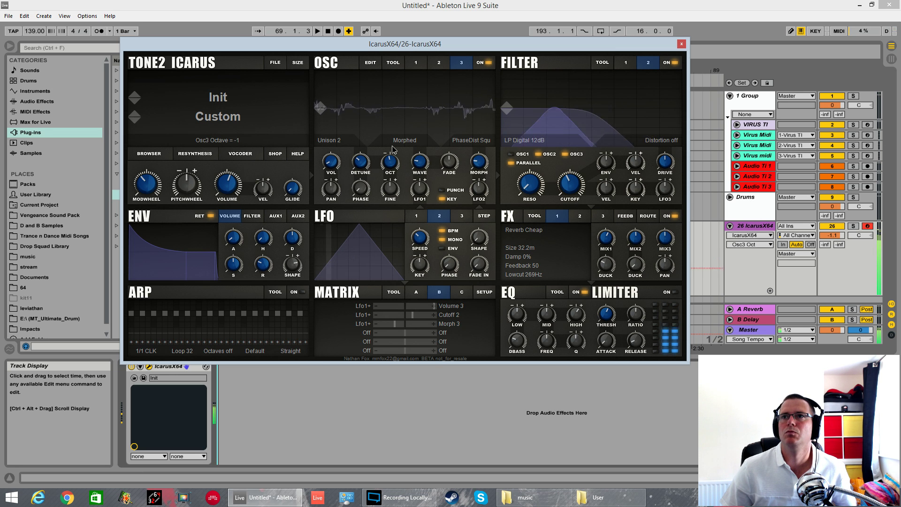
- Set oscillator 3's octave to -1
left_click_drag(391, 162, 393, 150)
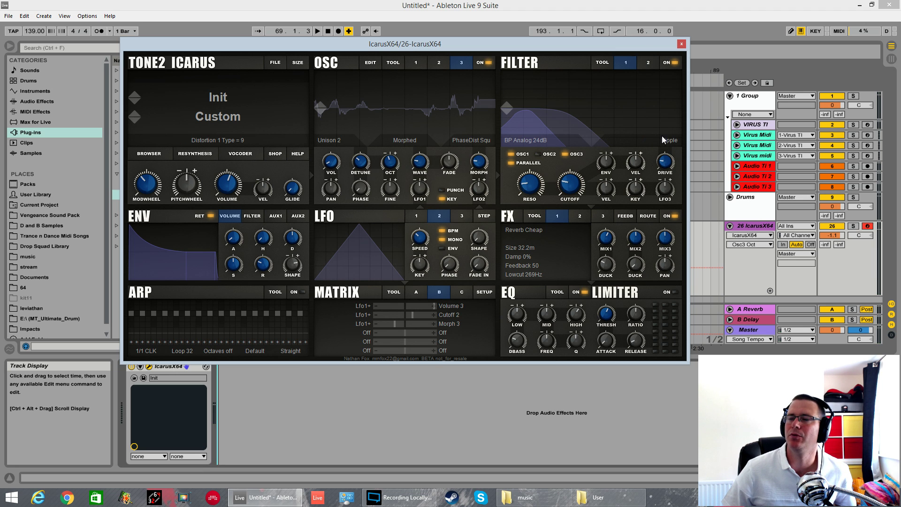
- Change filter 1's distortion from Ripple to Saturate and set its drive to about 38
left_click_drag(665, 169, 669, 187)
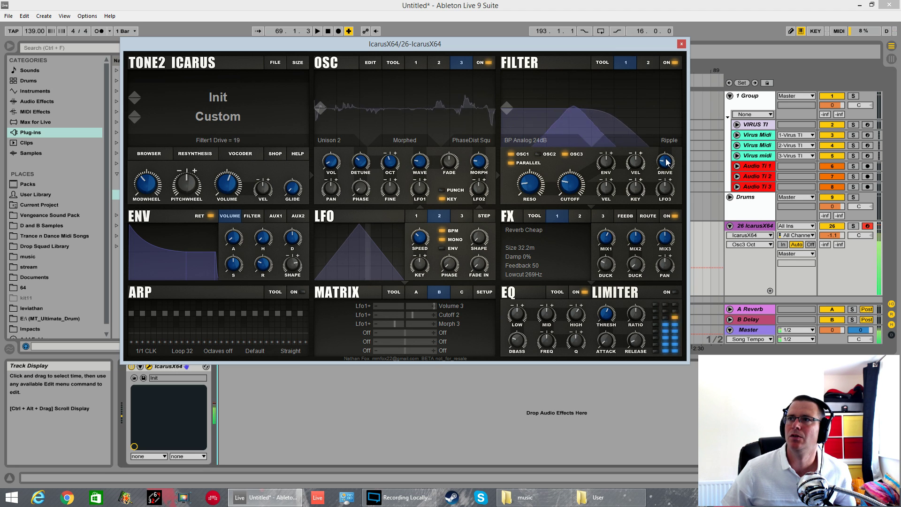
left_click(670, 139)
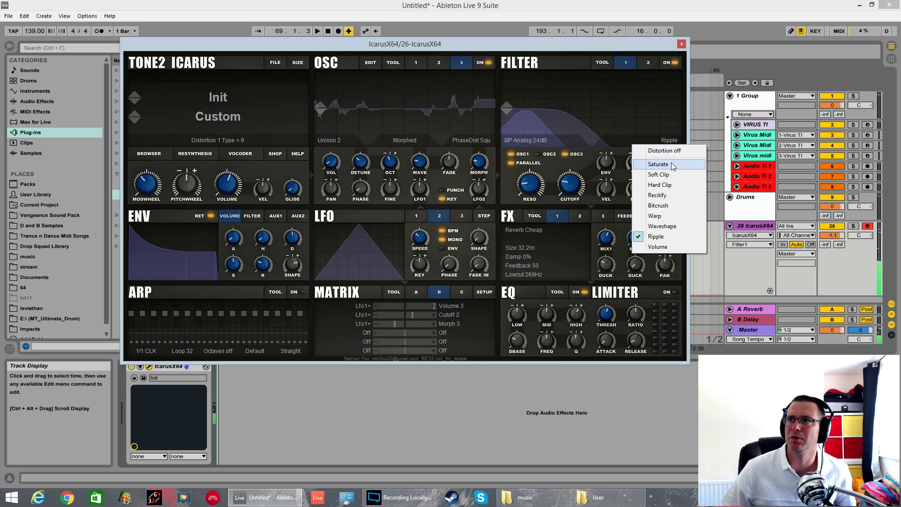
left_click(675, 165)
left_click_drag(669, 161, 676, 124)
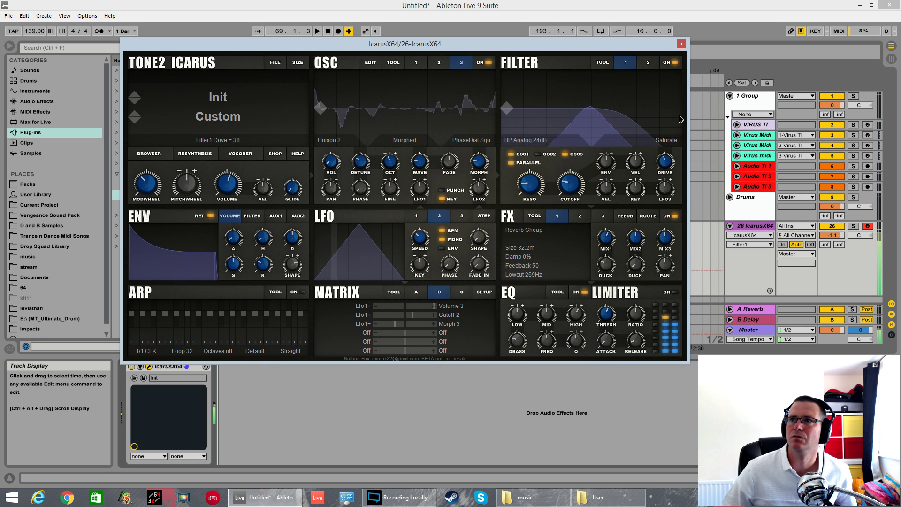
- Set filter 2's distortion to Saturate with a drive of about 64, and fine-tune the filter cutoff
left_click(656, 62)
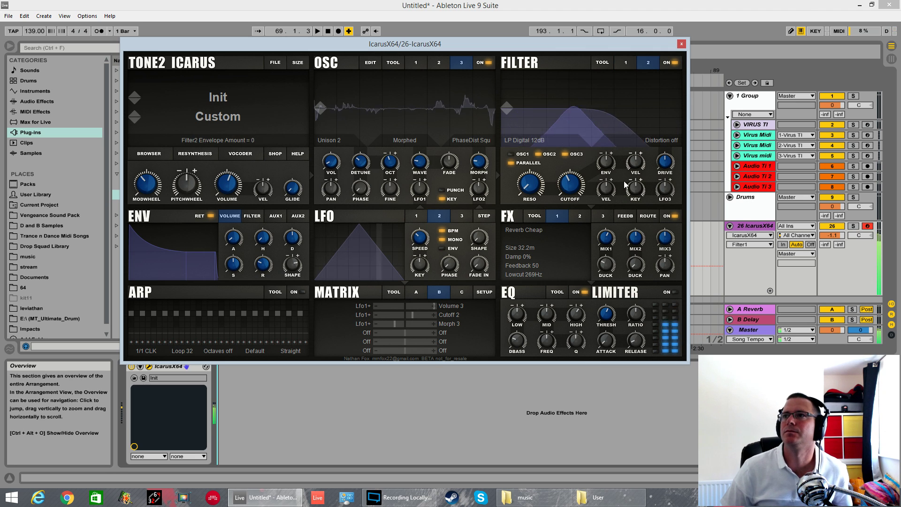
left_click_drag(673, 163, 673, 144)
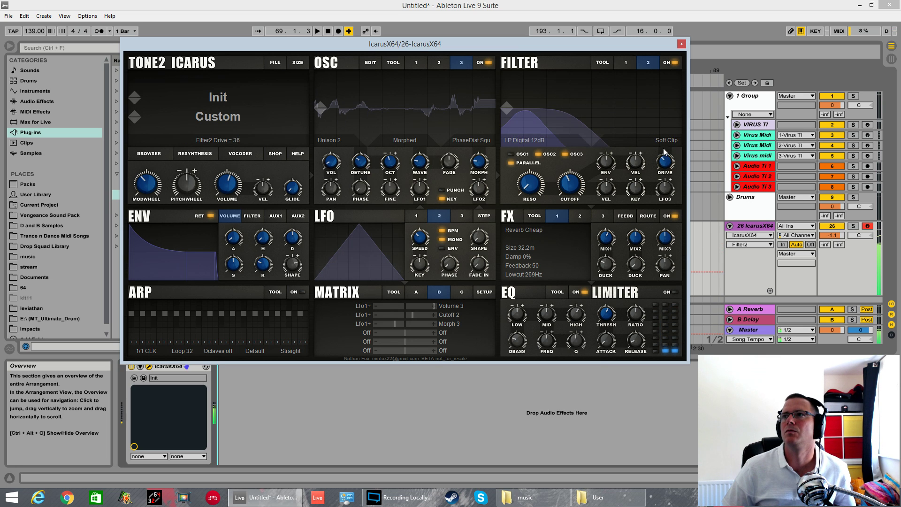
left_click(663, 143)
left_click(667, 164)
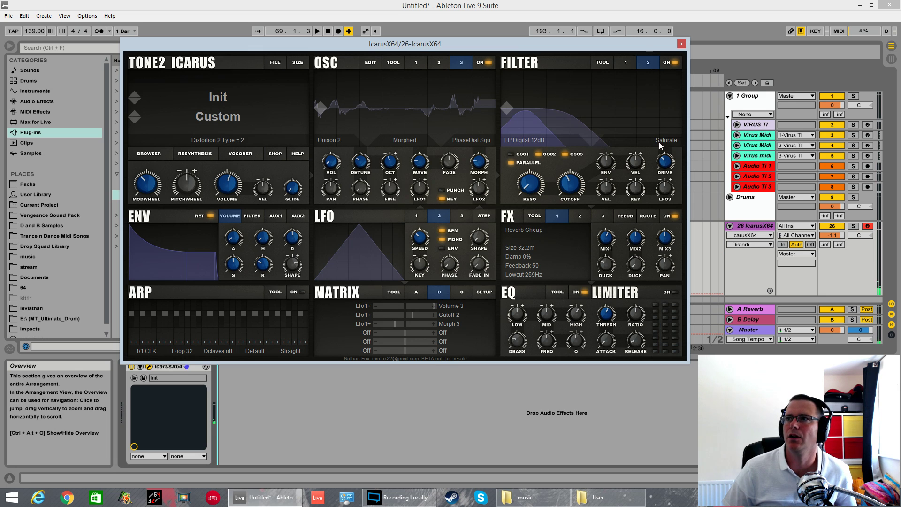
left_click_drag(668, 164, 668, 150)
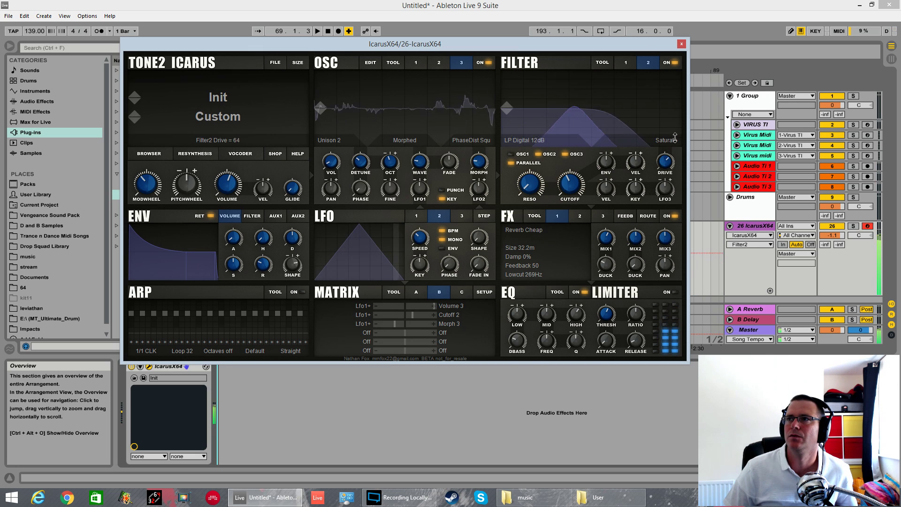
left_click_drag(580, 185, 583, 175)
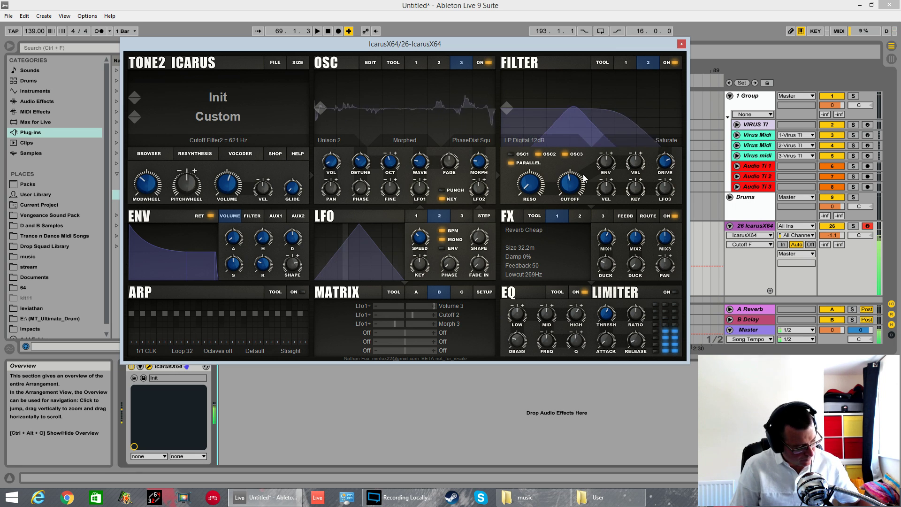
- Adjust LFO 1's phase to 48
left_click(422, 216)
left_click_drag(446, 271, 468, 316)
left_click_drag(454, 275, 452, 259)
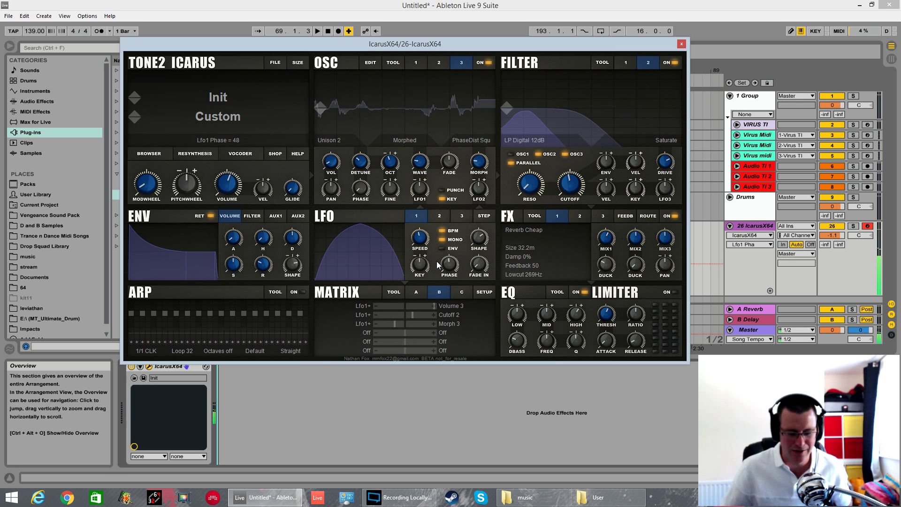
- Load the Multiband Degrader into effect slot 2 and lower its mix
left_click(581, 216)
left_click(520, 227)
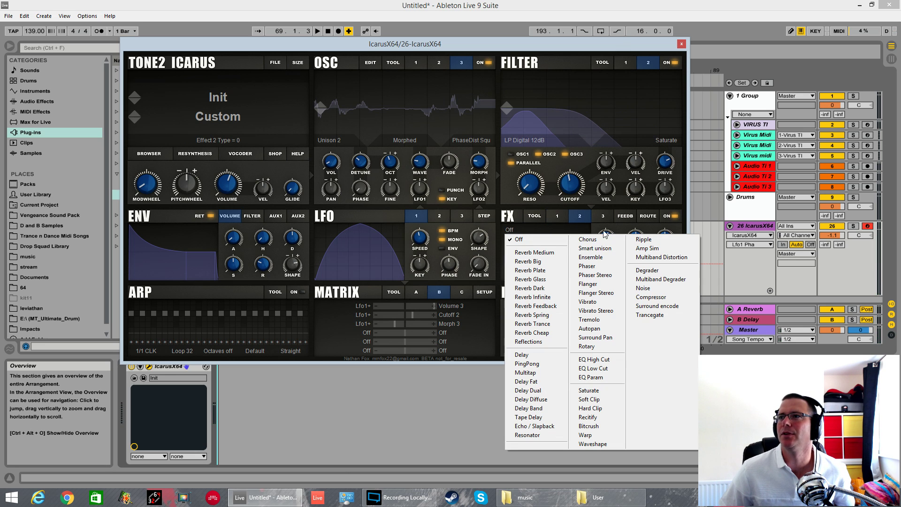
left_click(654, 280)
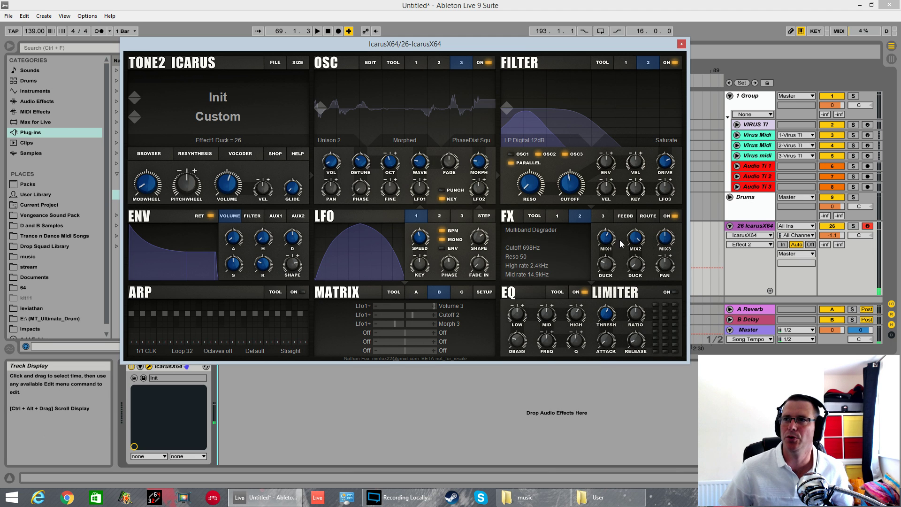
left_click_drag(644, 306, 648, 329)
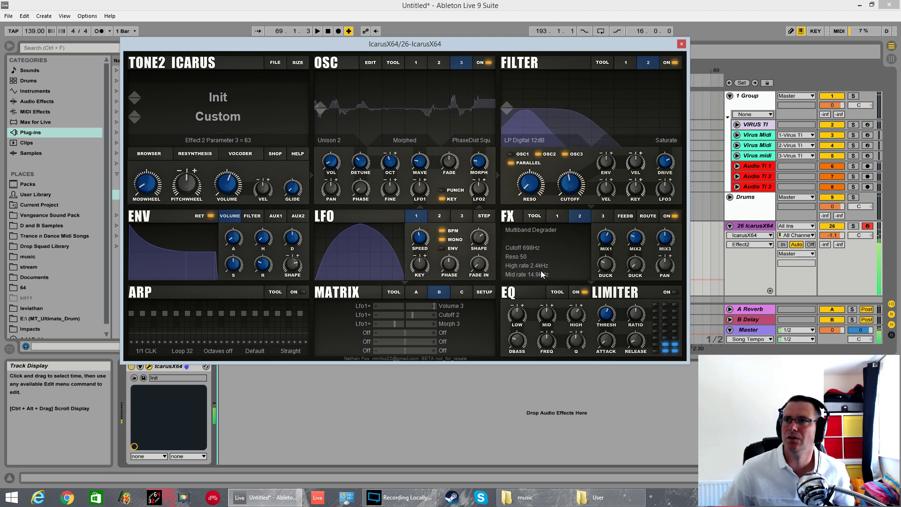
- Tune the Multiband Degrader to cutoff 461 Hz, high rate 3.5 kHz and mid rate 8.6 kHz, with its mix at about 22
mouse_move(544, 278)
left_mouse_down()
mouse_move(545, 298)
mouse_move(549, 284)
left_mouse_up()
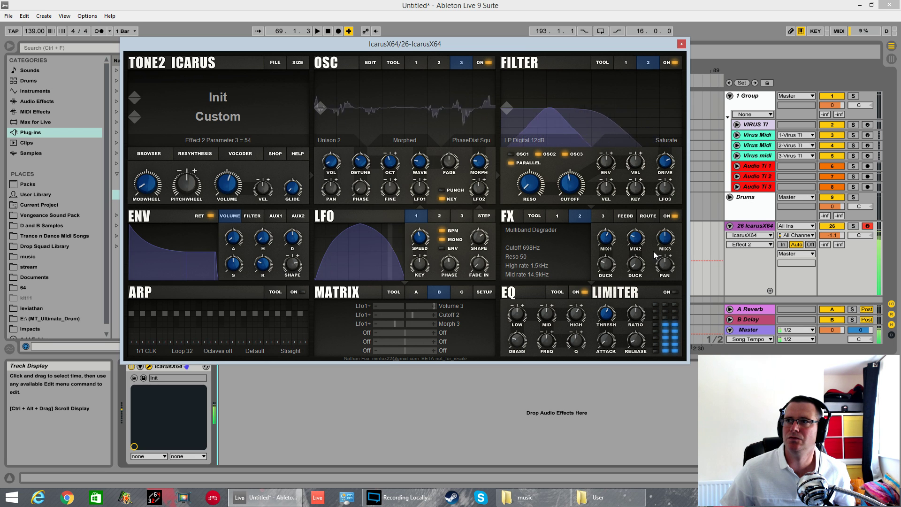
left_click_drag(639, 241, 639, 251)
left_click_drag(546, 267, 544, 256)
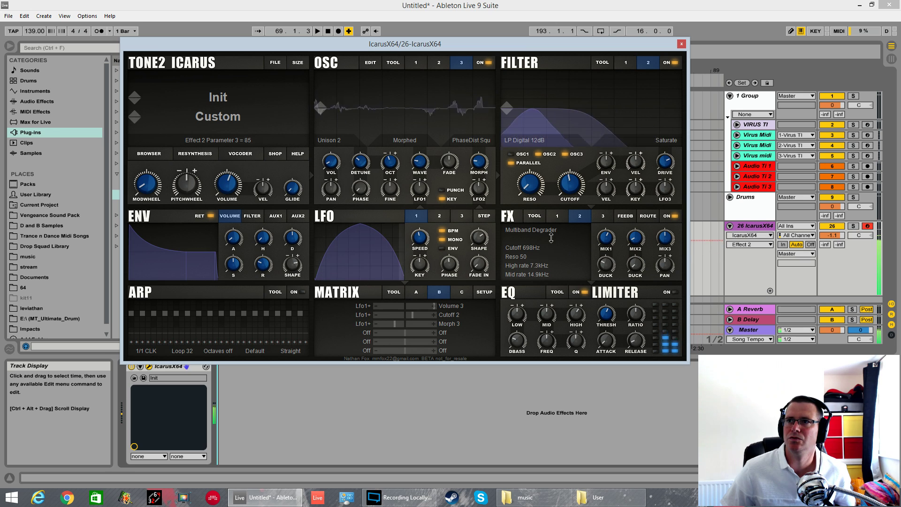
left_click_drag(546, 274, 539, 288)
mouse_move(534, 250)
left_mouse_down()
mouse_move(542, 227)
mouse_move(542, 265)
left_mouse_up()
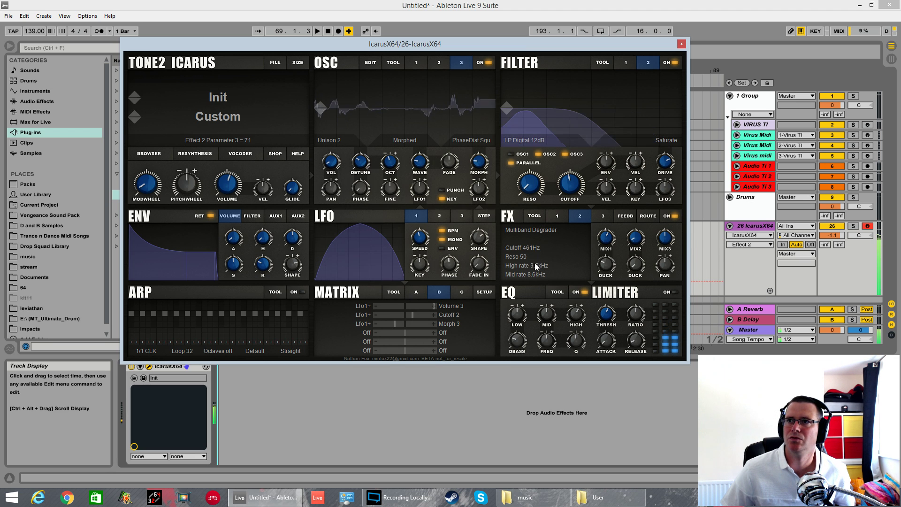
left_click_drag(638, 229, 638, 223)
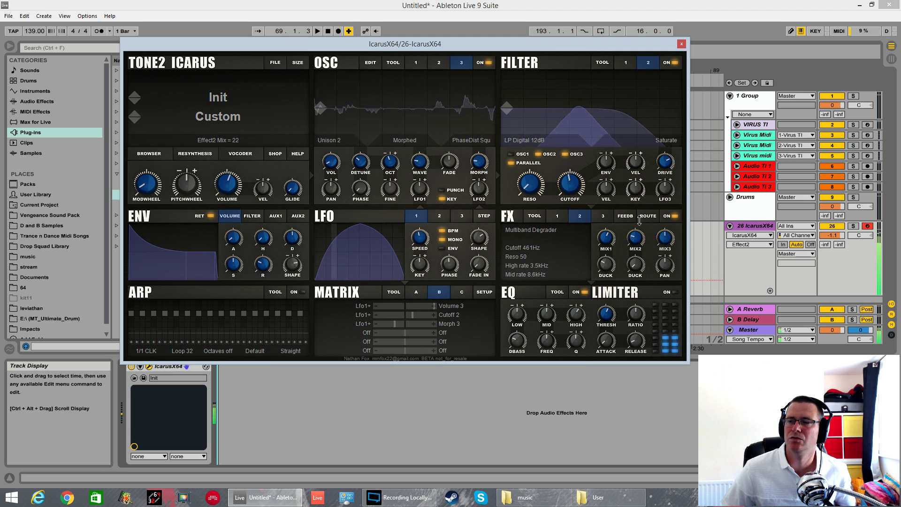
- Route Lfo1+ to Fx2 Mix with a small positive amount in the fourth slot of matrix page B
left_click(368, 332)
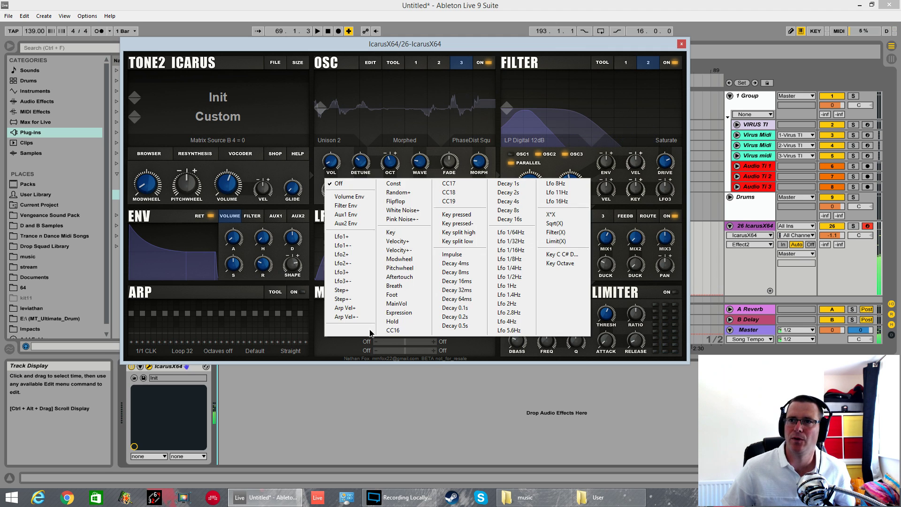
left_click(341, 236)
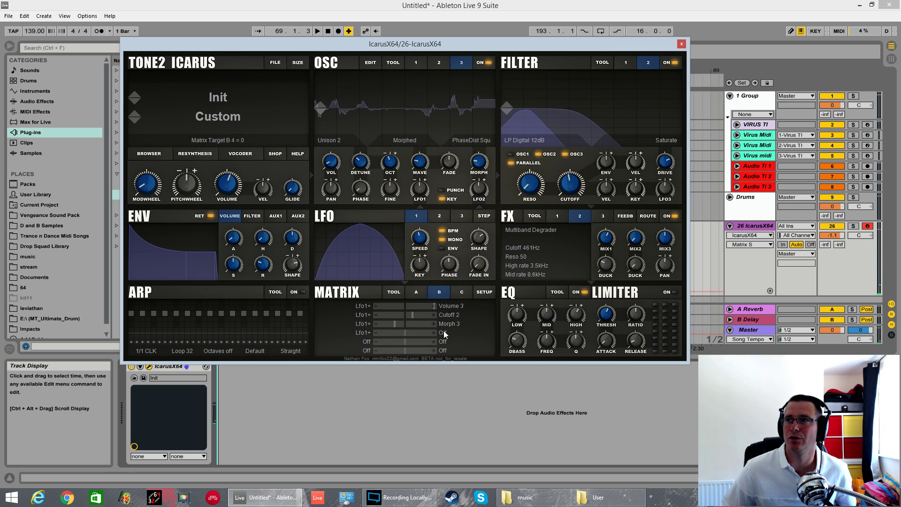
left_click(443, 334)
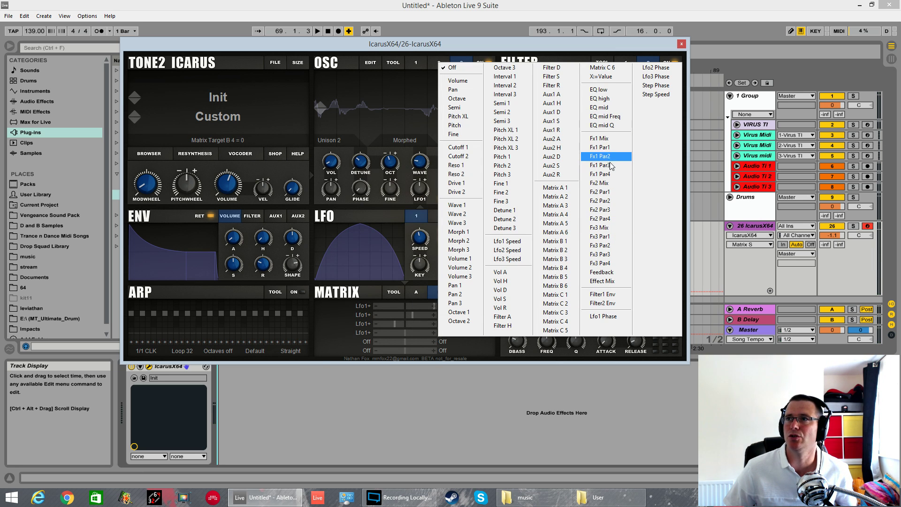
left_click(602, 182)
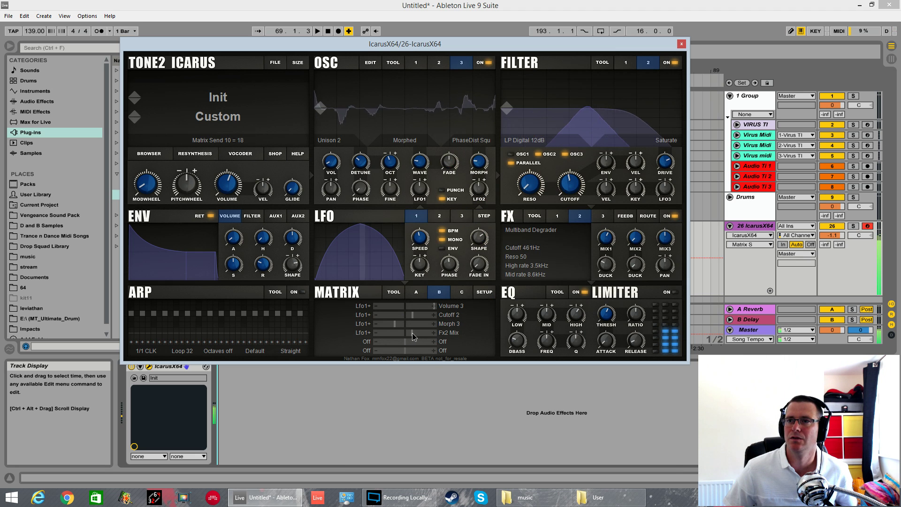
left_click_drag(412, 333, 416, 333)
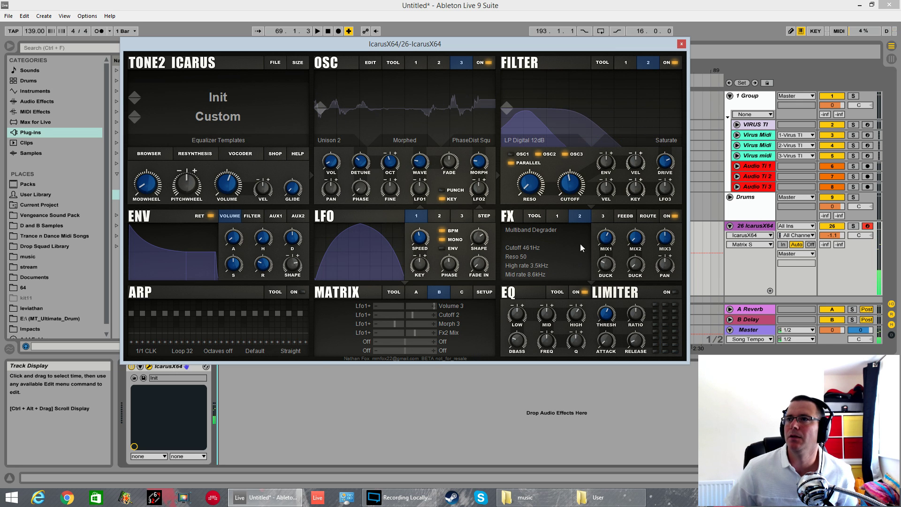
- Load Smart unison into effect slot 3
left_click(604, 220)
left_click(577, 228)
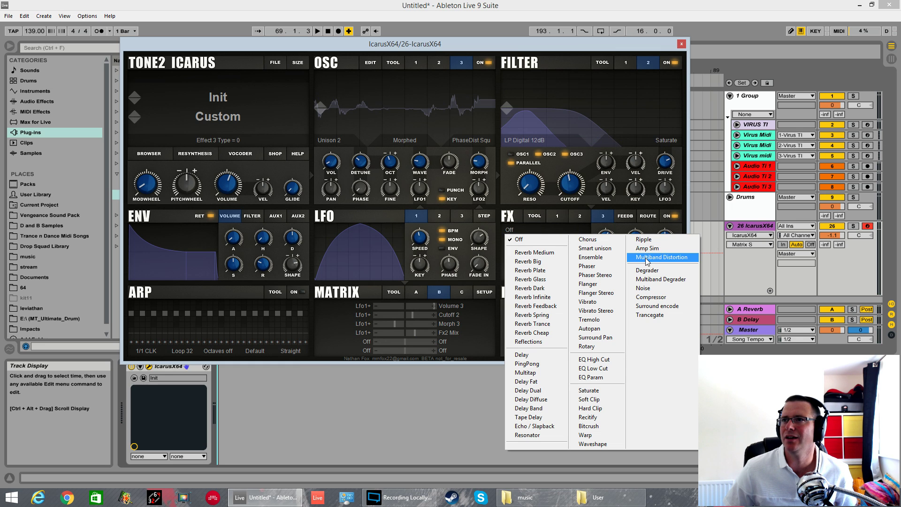
left_click(587, 248)
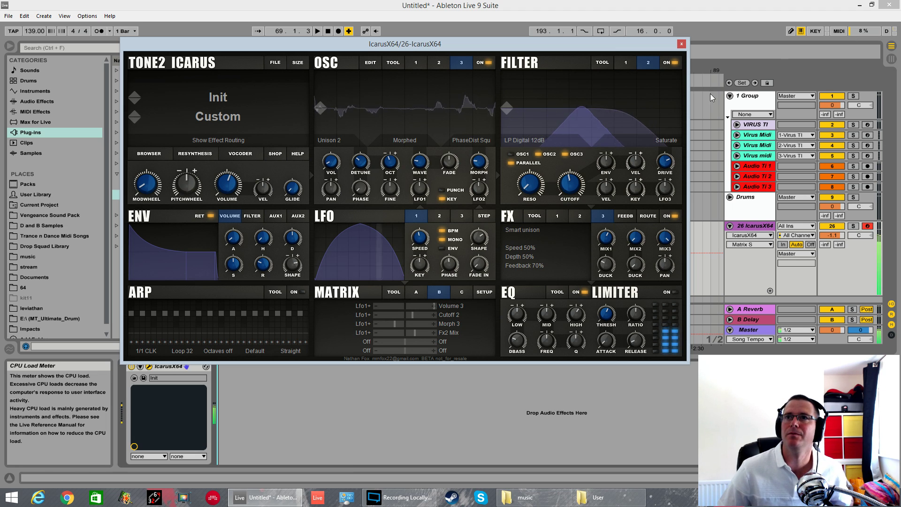
- Change oscillator 3's unison mode to Unison 4 Stereo and raise its detune slightly
left_click(416, 62)
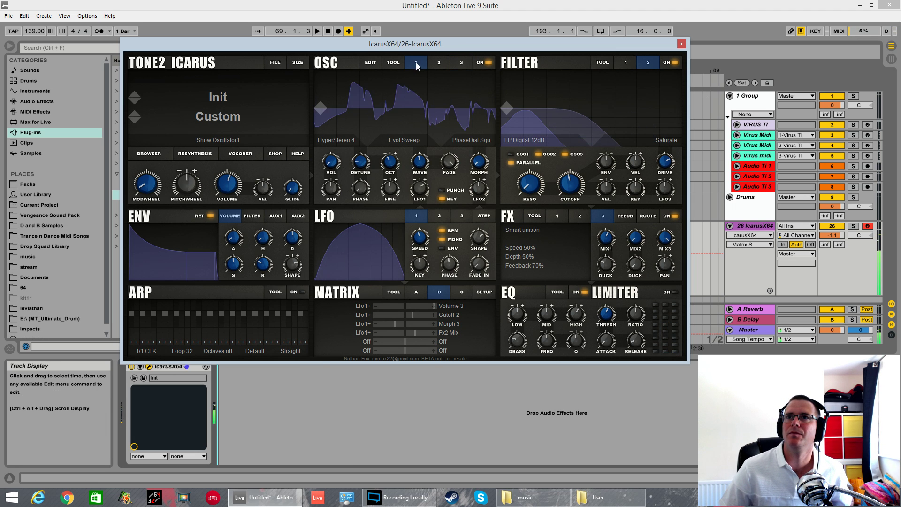
left_click(457, 63)
left_click(342, 140)
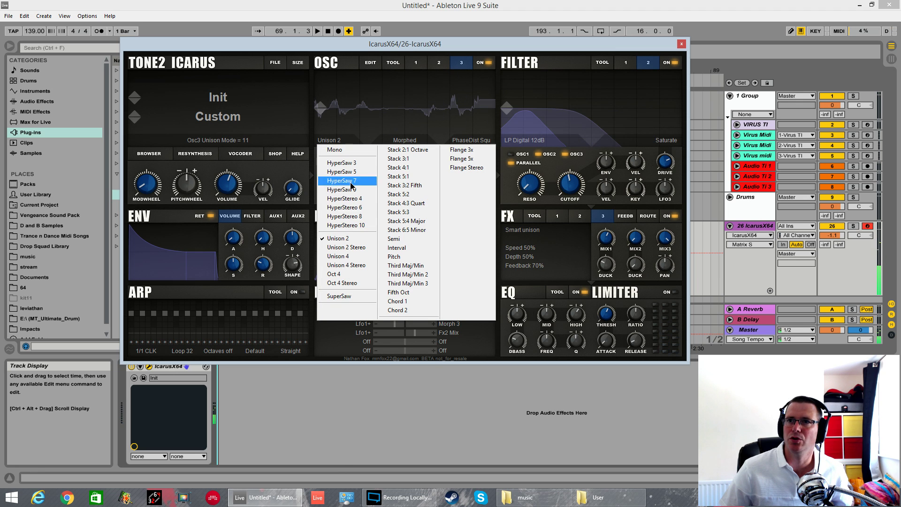
left_click(346, 266)
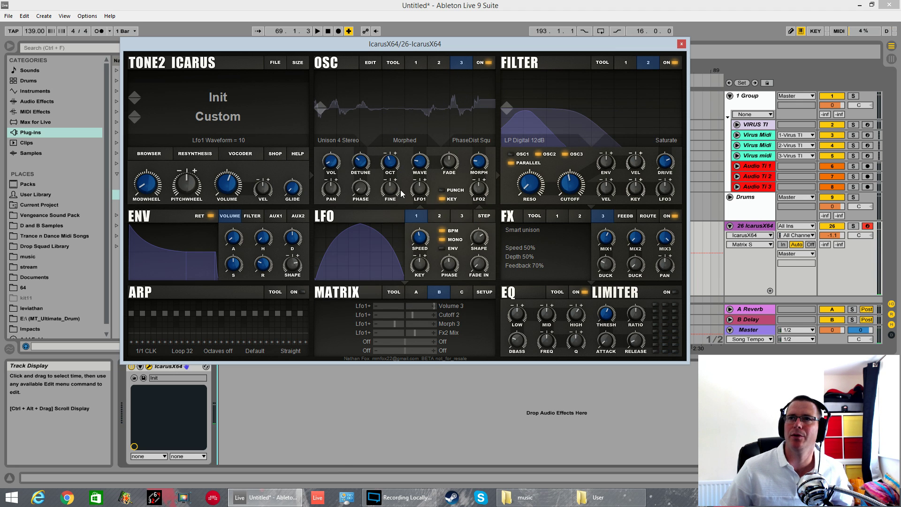
left_click_drag(363, 166, 365, 159)
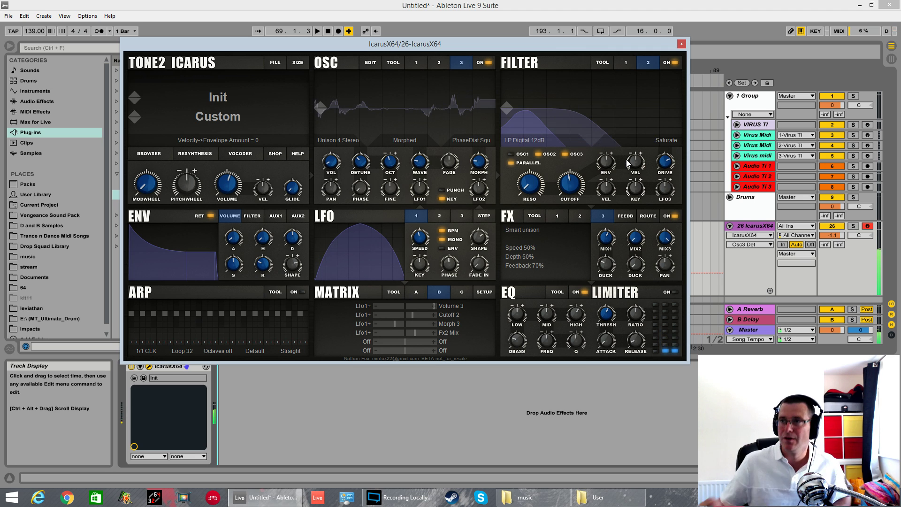
- Display oscillator 2 and matrix page A, and set LFO 1's waveform to Analog Saw Up
left_click(438, 63)
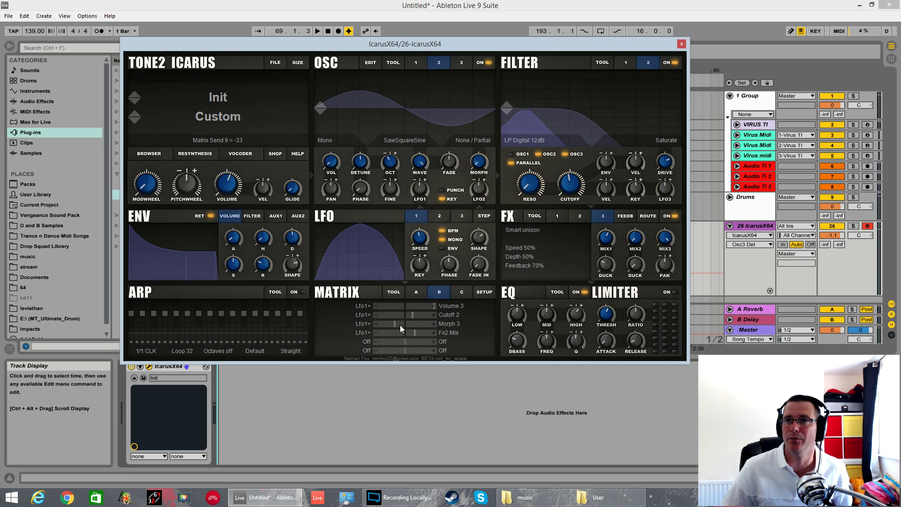
left_click(426, 296)
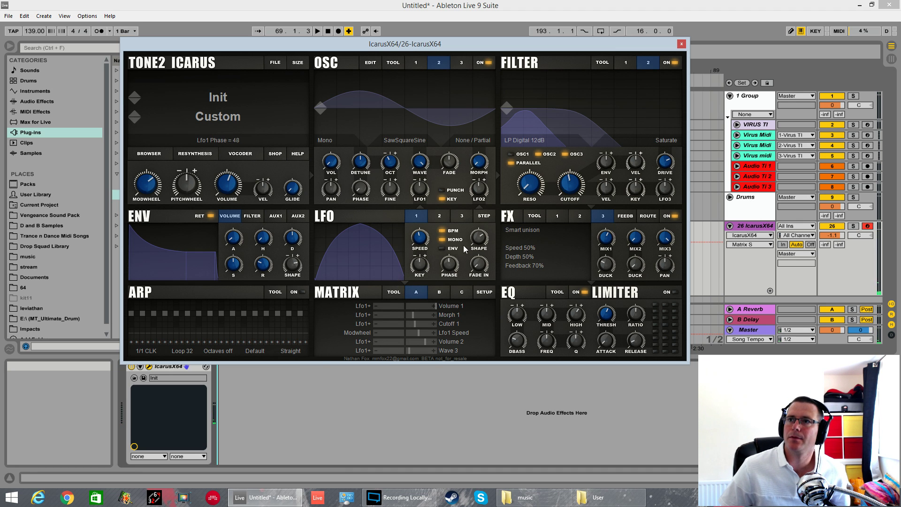
left_click(378, 246)
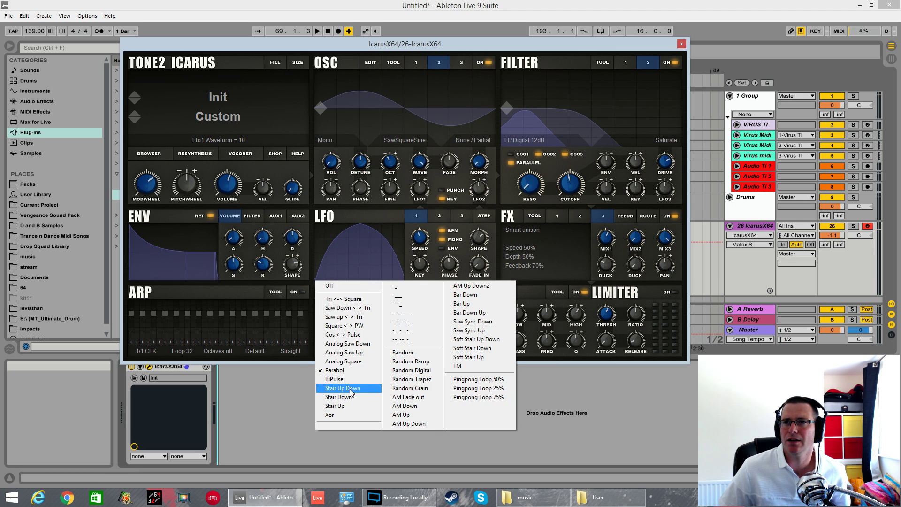
left_click(347, 352)
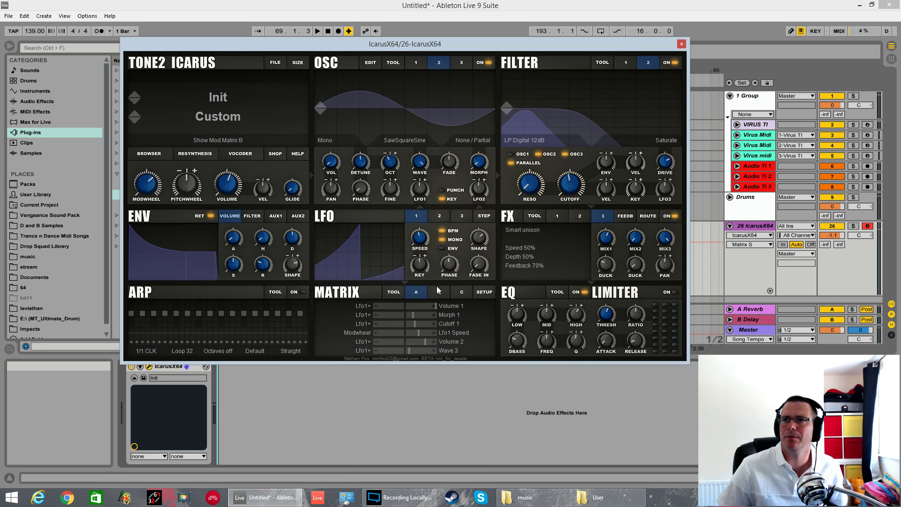
- Adjust LFO 1's phase and shape, and set its speed to 1/4 CLK
left_click_drag(448, 265, 453, 210)
left_click_drag(420, 237, 421, 252)
left_click_drag(479, 239, 487, 317)
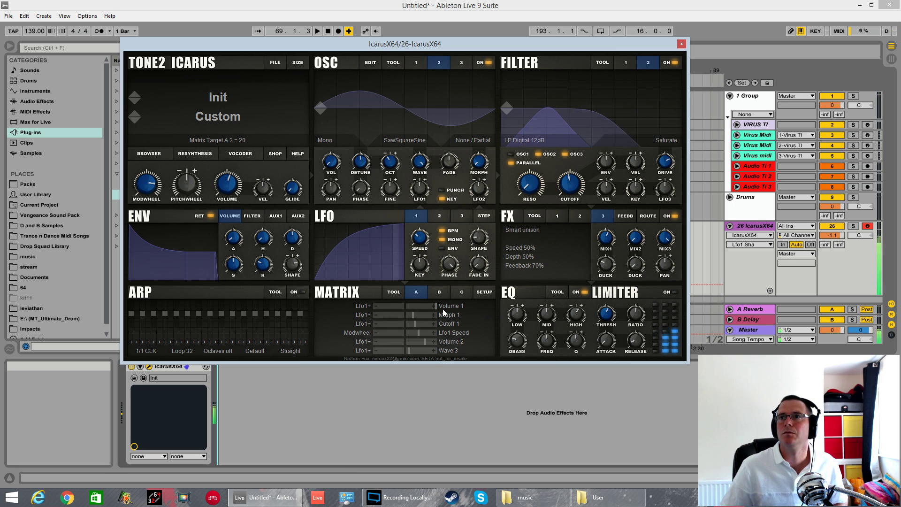
left_click_drag(420, 239, 423, 227)
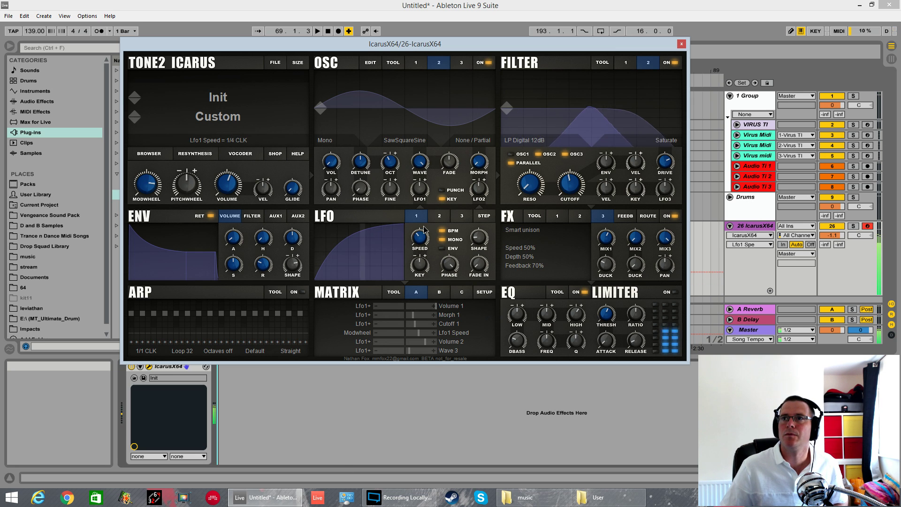
left_click(478, 237)
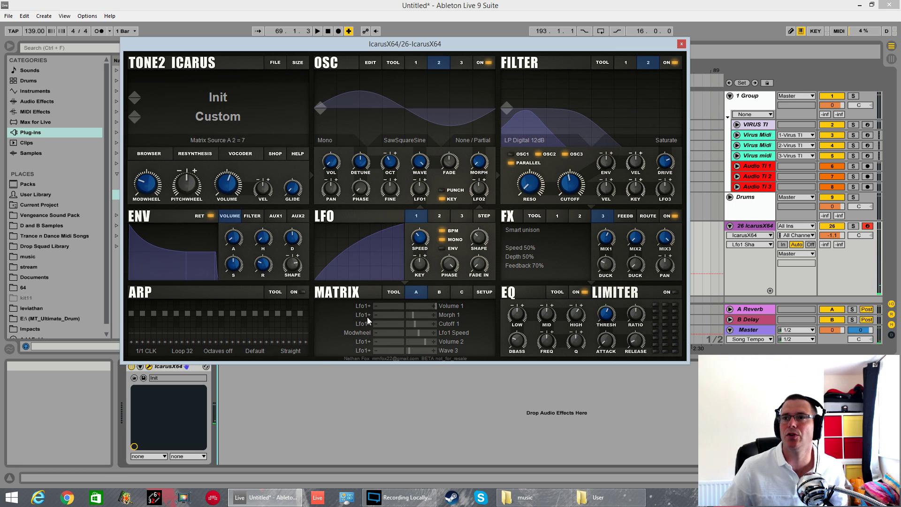
- Change LFO 1's waveform to Analog Saw Down, then raise its speed and shape
left_click(397, 244)
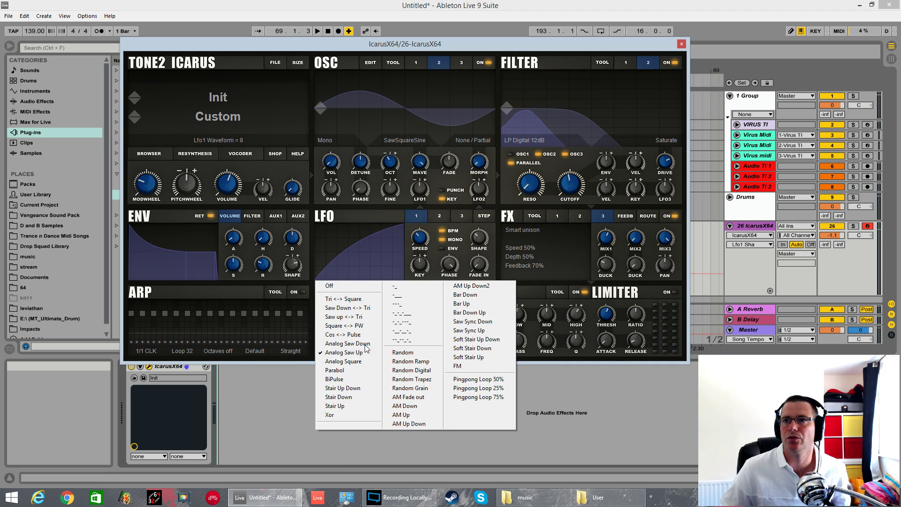
left_click(367, 346)
left_click_drag(420, 239, 426, 227)
left_click_drag(479, 237, 482, 211)
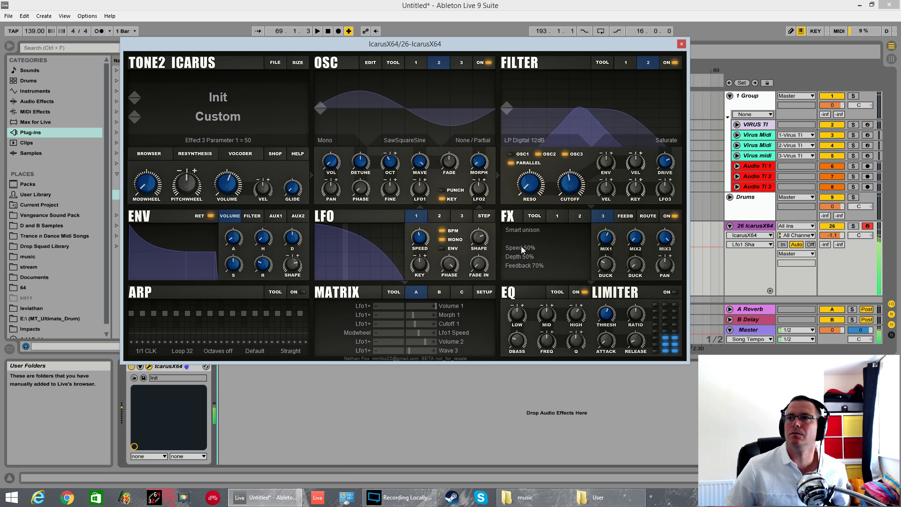
- Turn effect 3's mix down to 0 and back up, and raise effect 2's mix slightly
left_click_drag(667, 238, 676, 377)
mouse_move(637, 243)
left_mouse_down()
mouse_move(639, 213)
mouse_move(639, 234)
left_mouse_up()
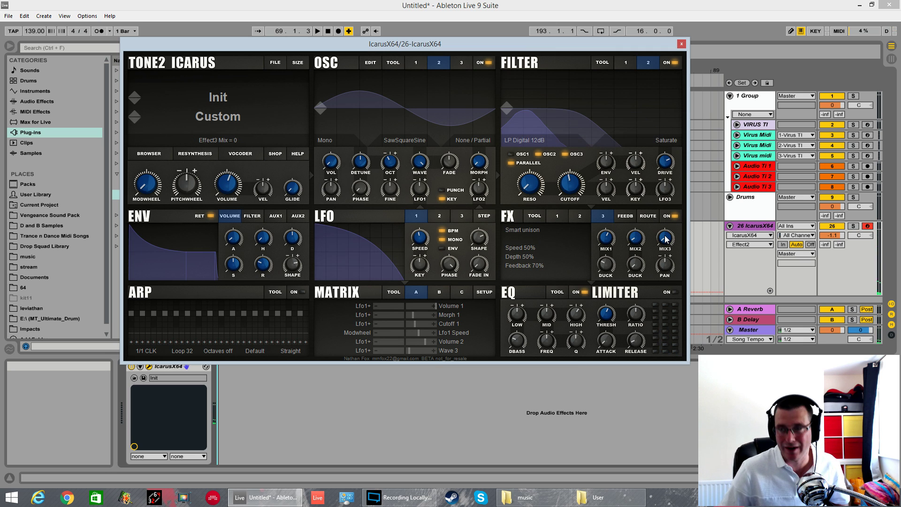
left_click_drag(665, 238, 691, 186)
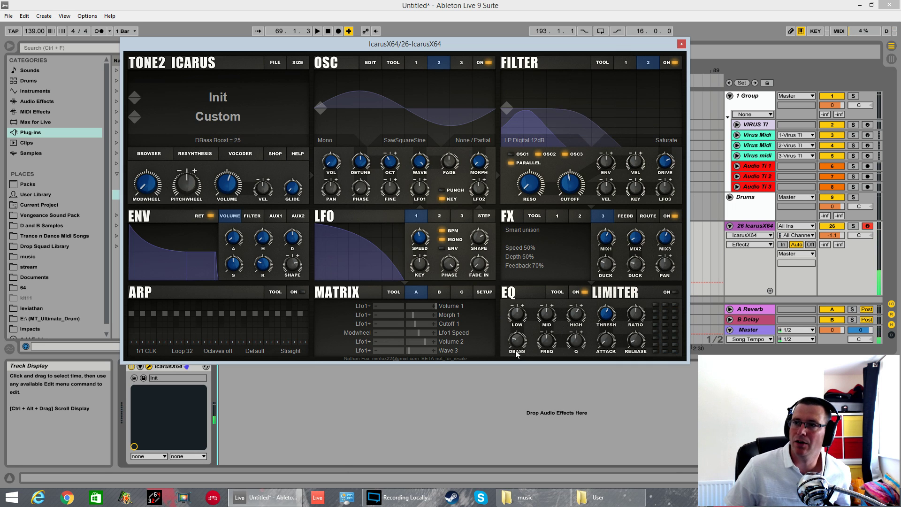
- Adjust the EQ's DBass boost, and set EQ High to +5 dB and EQ Mid to -5 dB
left_click_drag(519, 342, 530, 358)
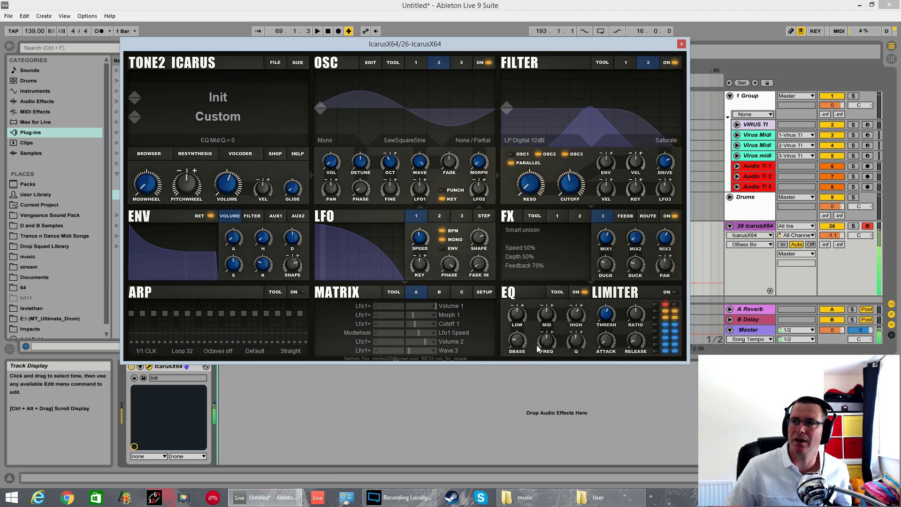
left_click(577, 317)
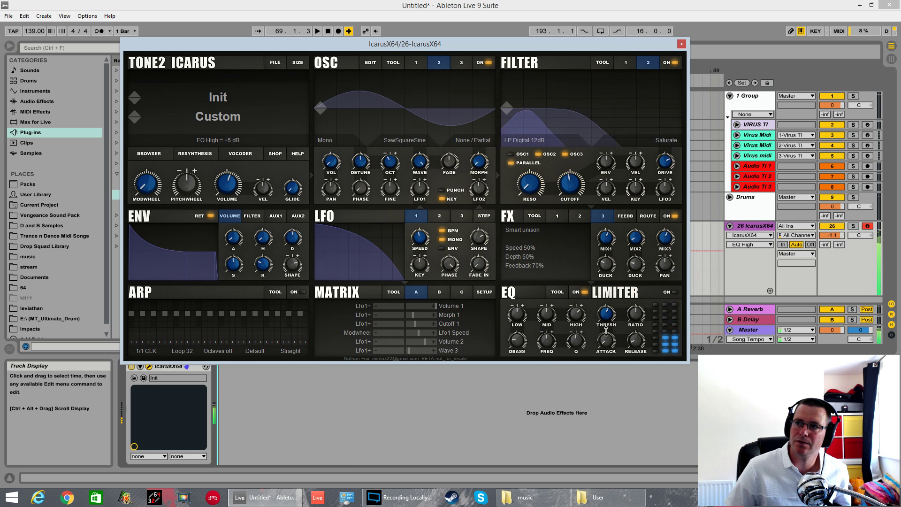
mouse_move(543, 320)
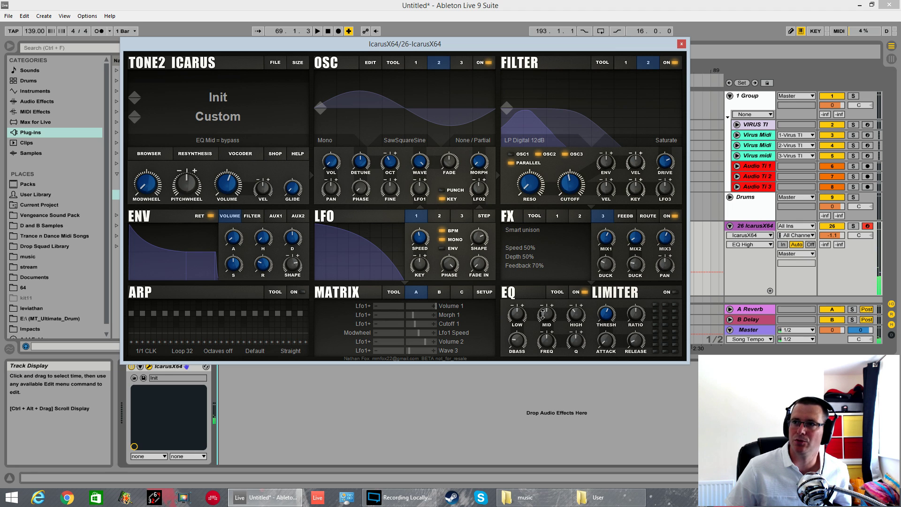
left_click_drag(543, 314, 566, 358)
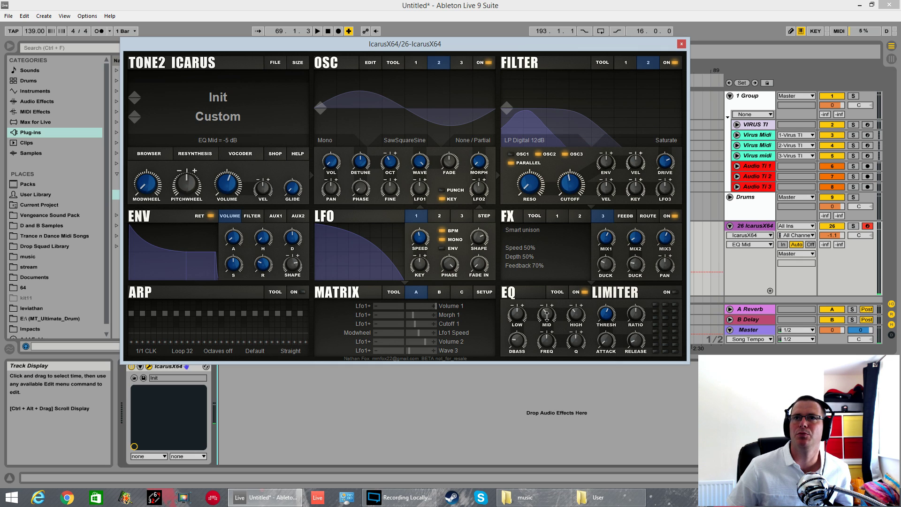
- In the fifth slot of matrix page B, route LFO 1 to EQ mid with a moderate positive amount
left_click(430, 296)
left_click(367, 342)
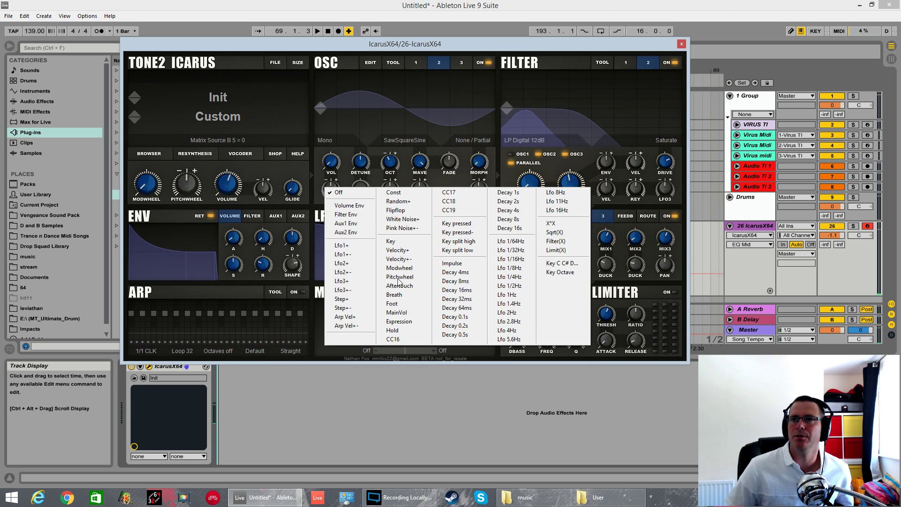
left_click(350, 255)
left_click(444, 342)
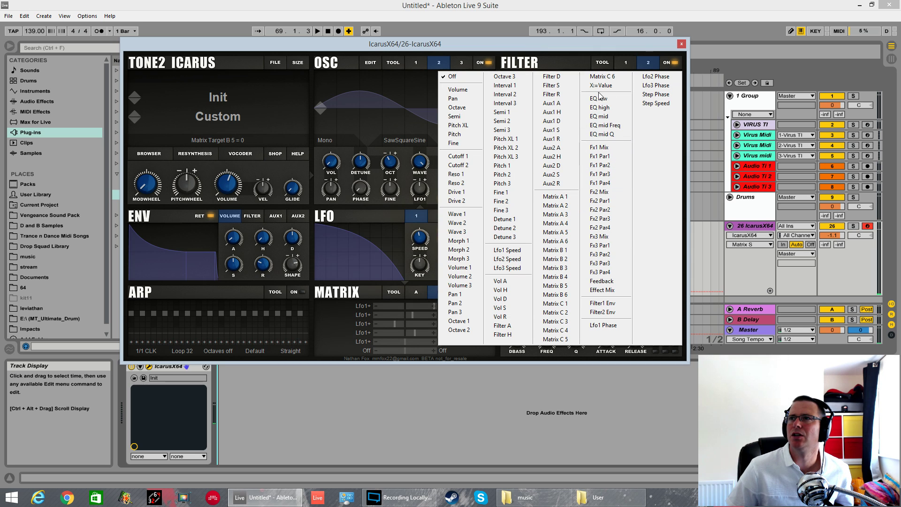
left_click(608, 116)
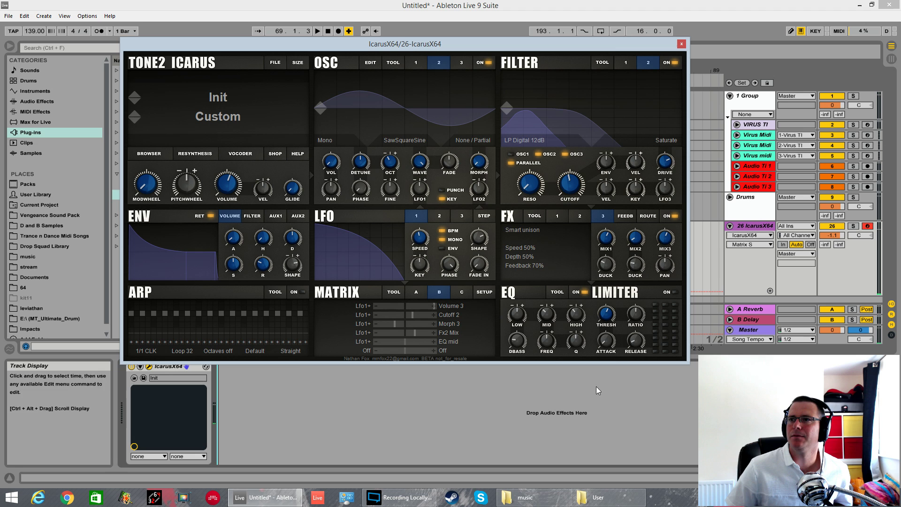
left_click_drag(406, 336, 418, 342)
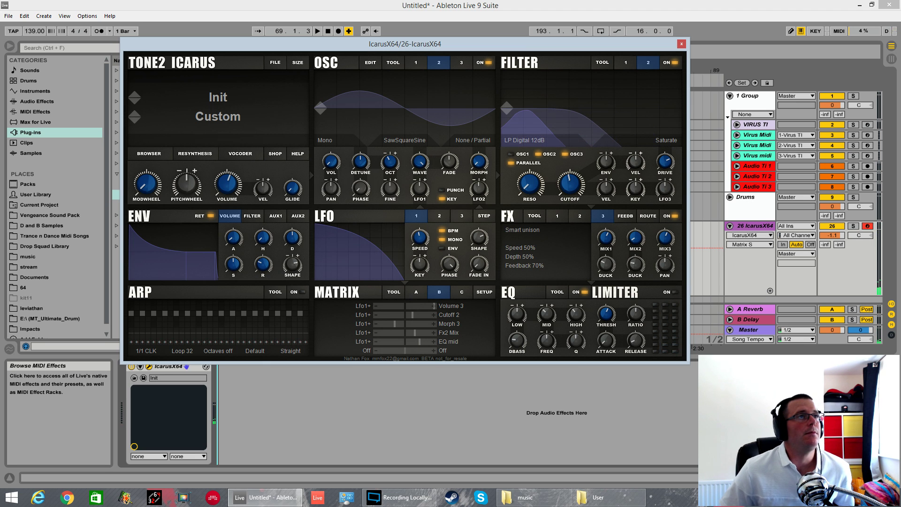
key("alt+Tab")
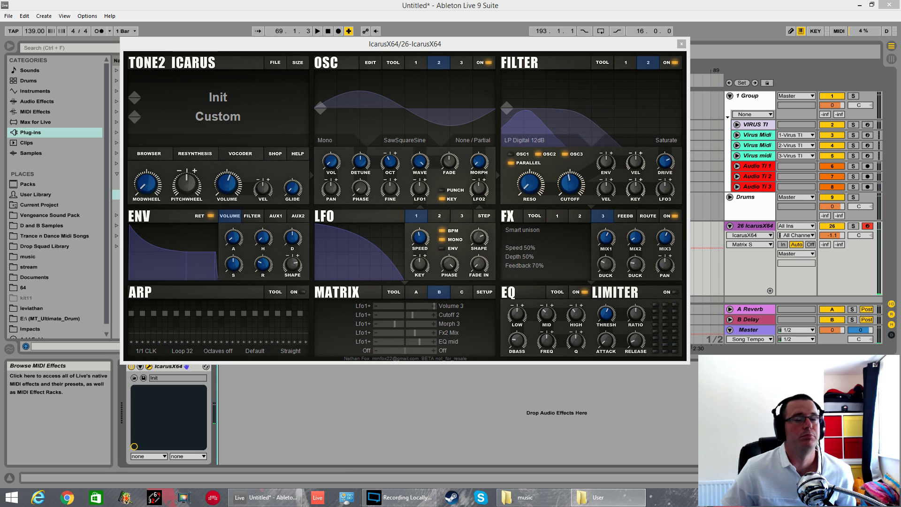